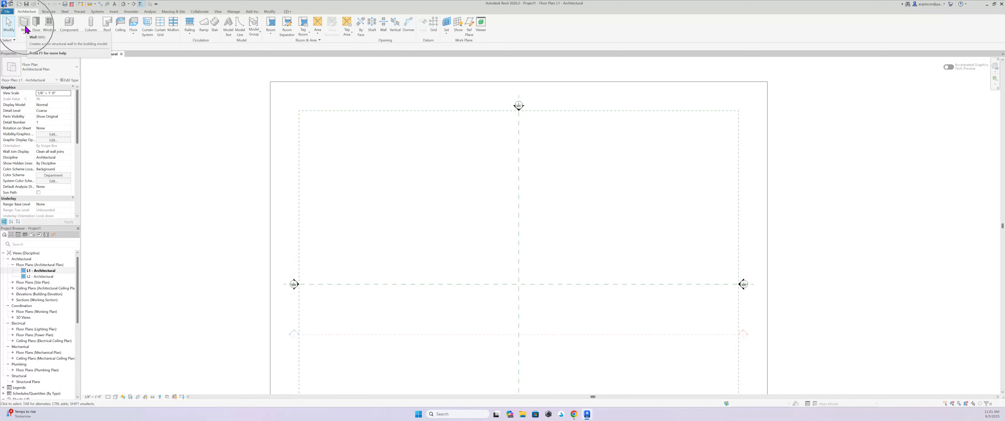
# Start an architectural wall with the stacked wall type Exterior - Brick Over CMU w Metal Stud
pyautogui.click(25, 24)
pyautogui.click(69, 67)
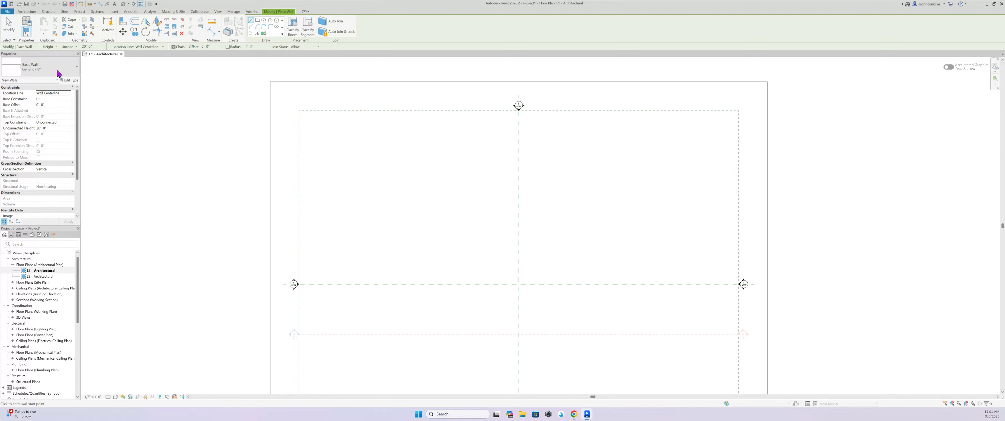
pyautogui.click(67, 72)
pyautogui.scroll(-2, 73, 228)
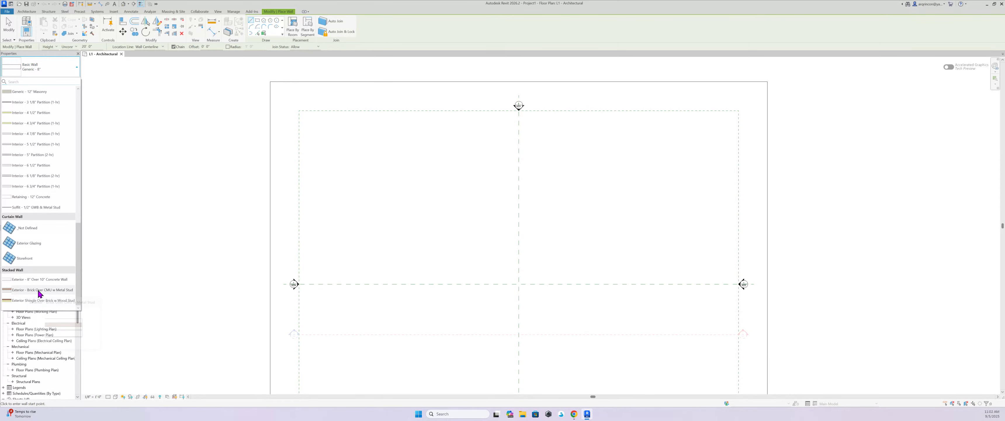
pyautogui.click(37, 290)
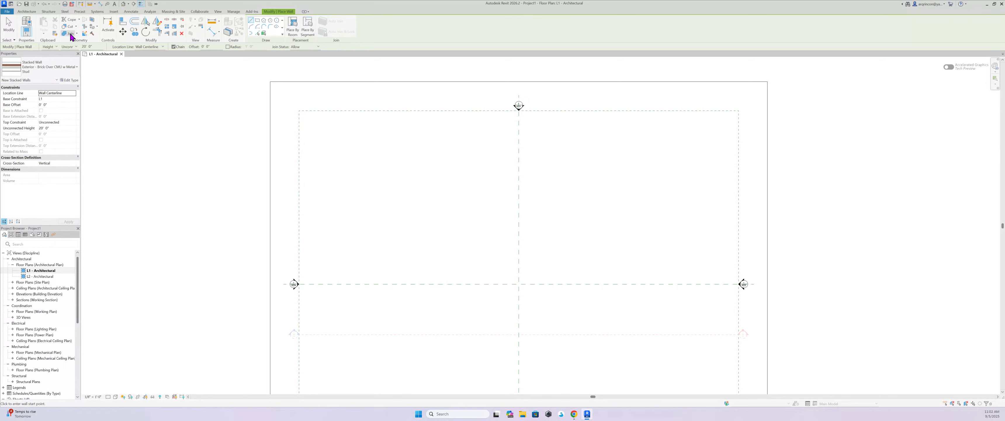
# Draw a short vertical wall segment in the upper-left area of the L1 plan, between the elevation markers, and end the command
pyautogui.scroll(1, 364, 223)
pyautogui.scroll(2, 364, 223)
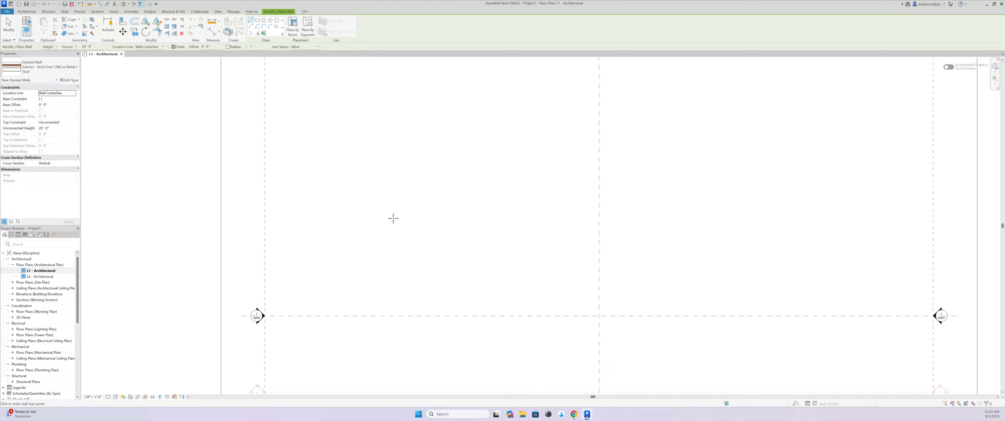
pyautogui.click(404, 182)
pyautogui.click(404, 127)
pyautogui.press('Escape')
pyautogui.press('Escape')
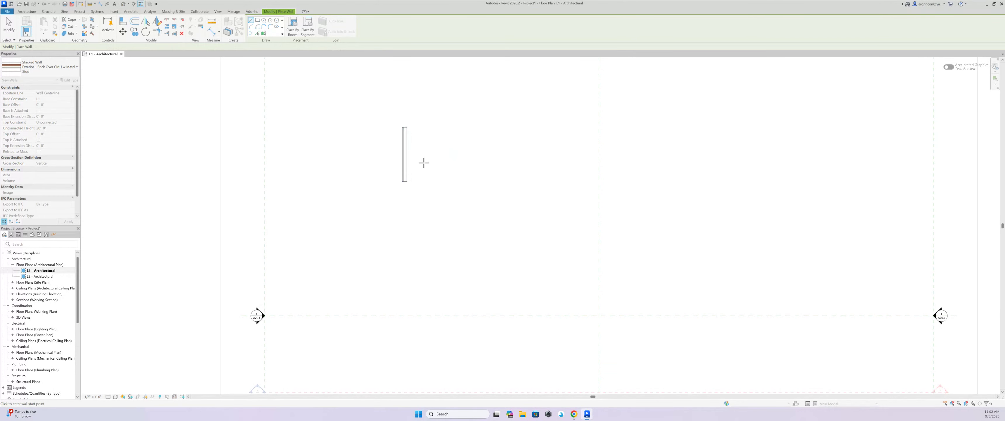
# Set the plan view's detail level to Fine and frame the wall closely enough to see its layers
pyautogui.click(108, 397)
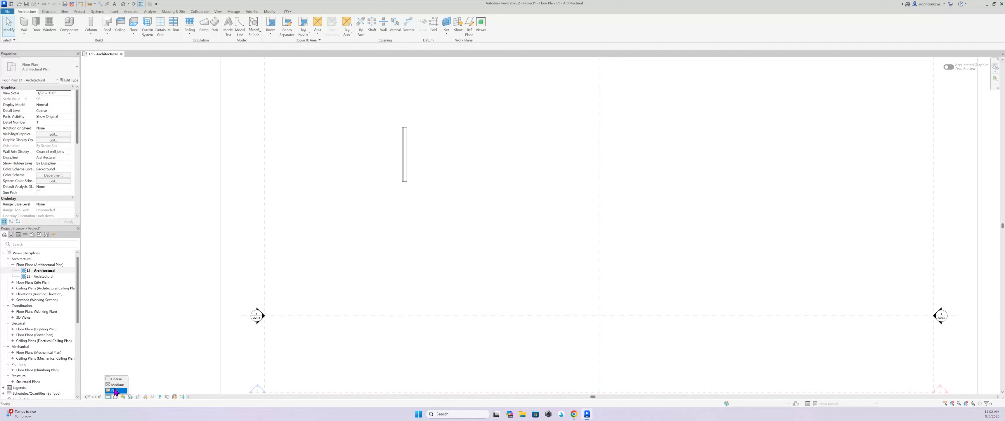
pyautogui.click(114, 390)
pyautogui.scroll(1, 416, 141)
pyautogui.scroll(3, 411, 180)
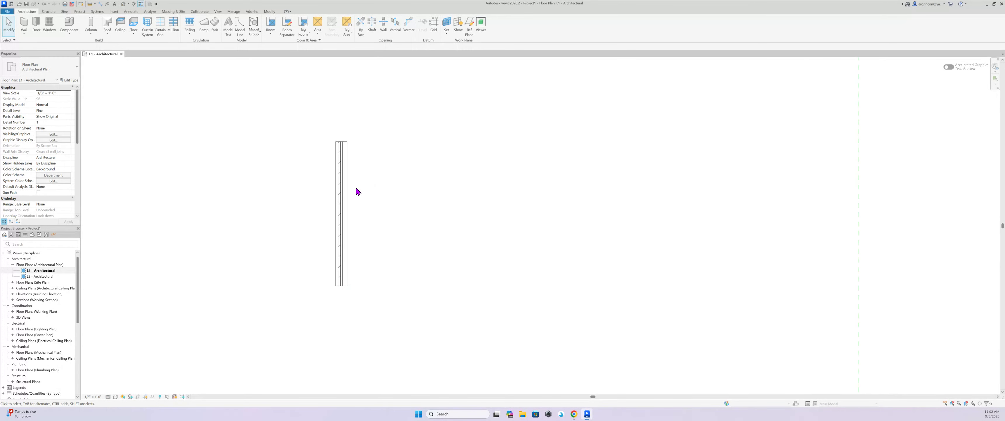
# Duplicate the wall's stacked type under its original name with a short suffix added
pyautogui.click(348, 199)
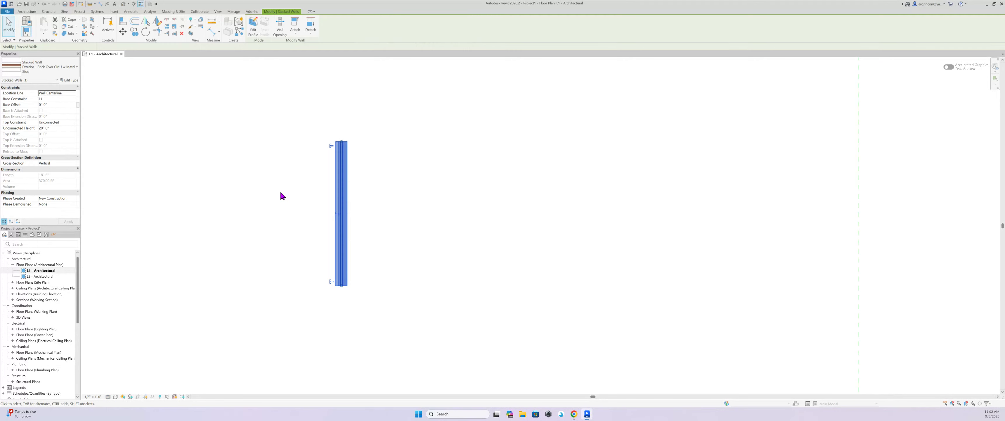
pyautogui.click(74, 80)
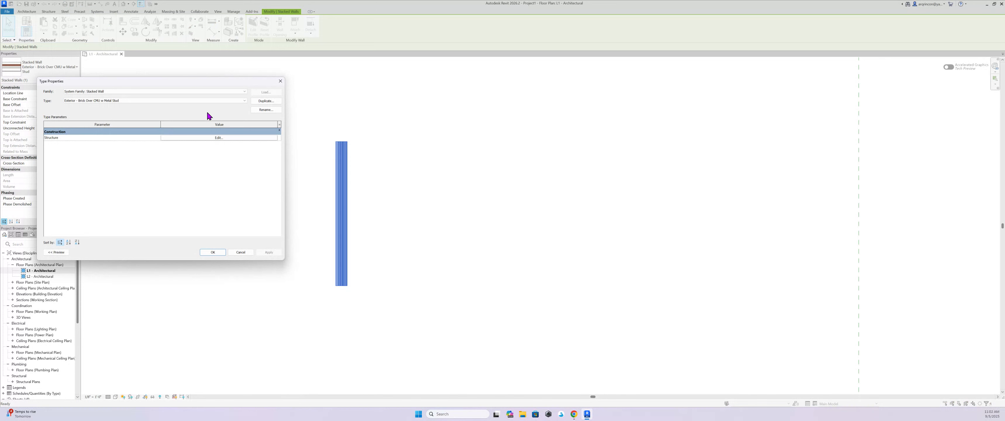
pyautogui.click(265, 101)
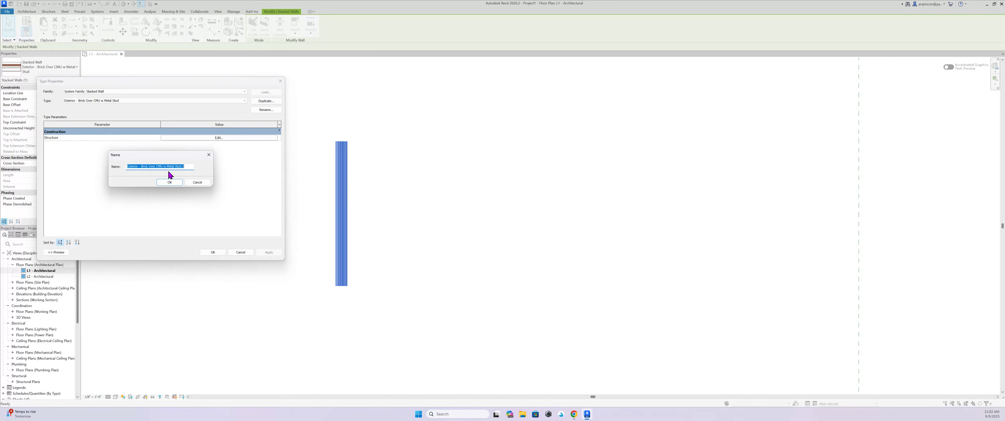
pyautogui.click(189, 165)
pyautogui.click(169, 181)
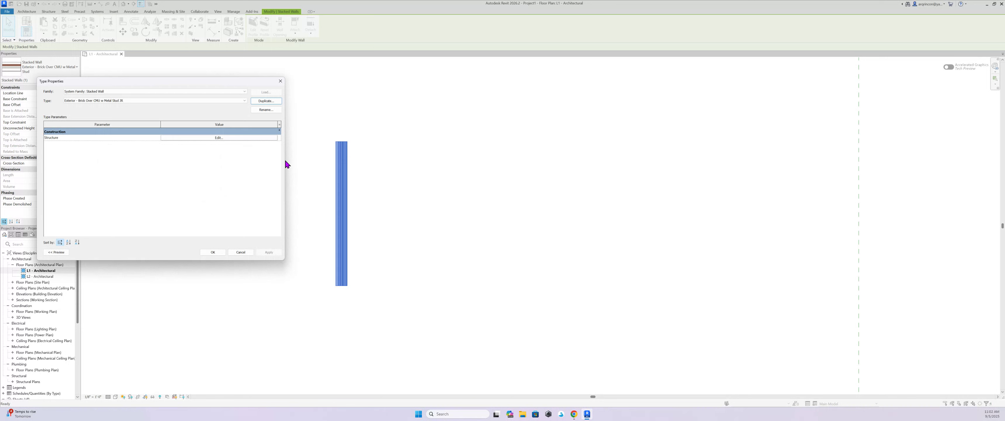
# Open the duplicated type's structure for editing and show the section preview, framed on the wall's base
pyautogui.moveTo(286, 162); pyautogui.dragTo(165, 162)
pyautogui.moveTo(111, 85); pyautogui.dragTo(159, 67)
pyautogui.click(178, 124)
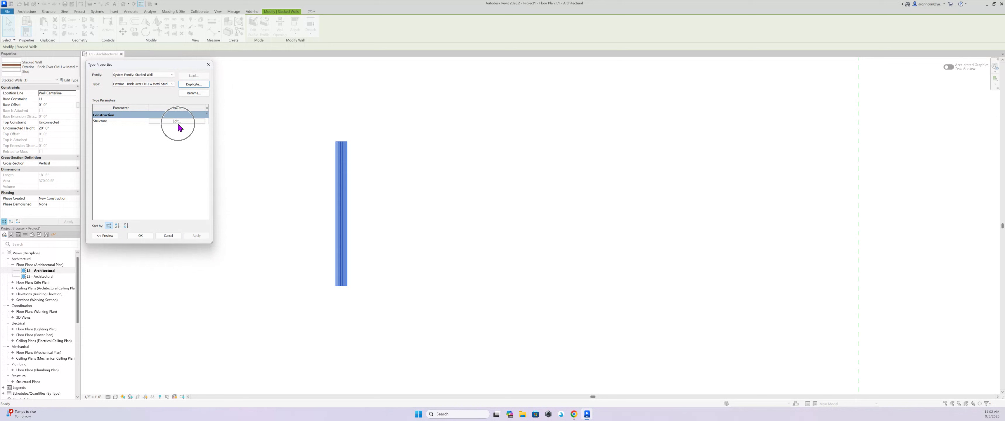
pyautogui.click(177, 122)
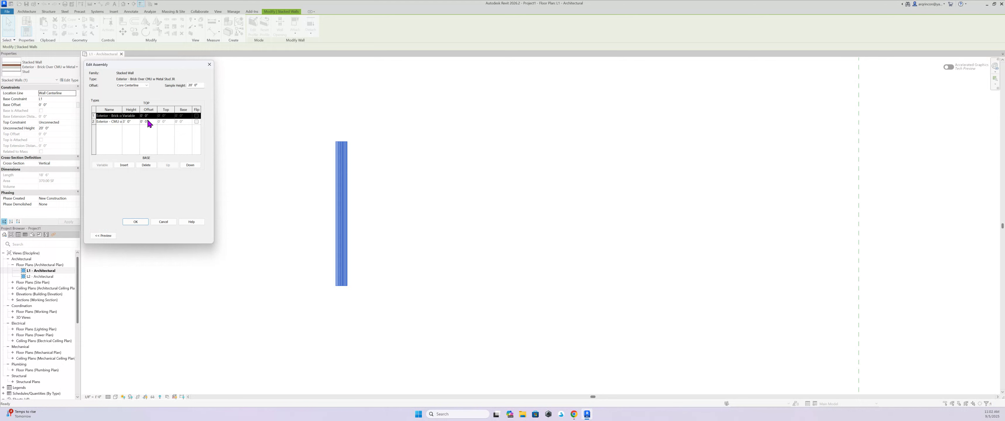
pyautogui.moveTo(142, 66); pyautogui.dragTo(229, 66)
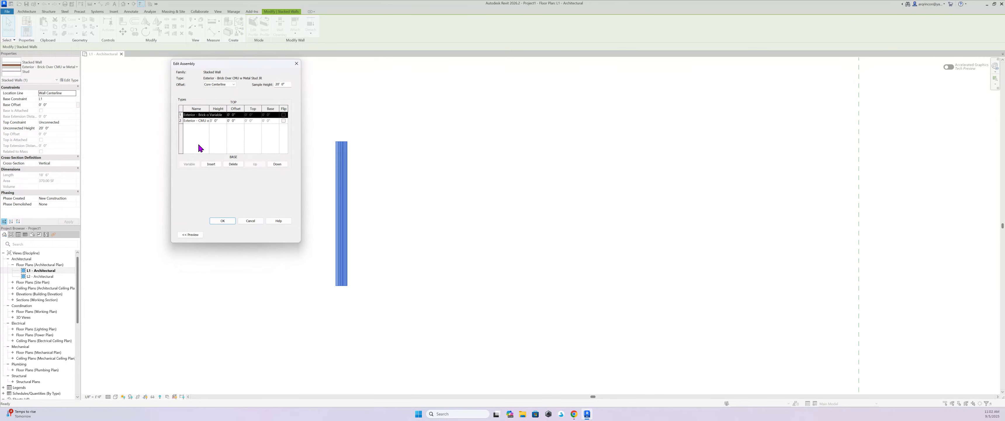
pyautogui.click(190, 234)
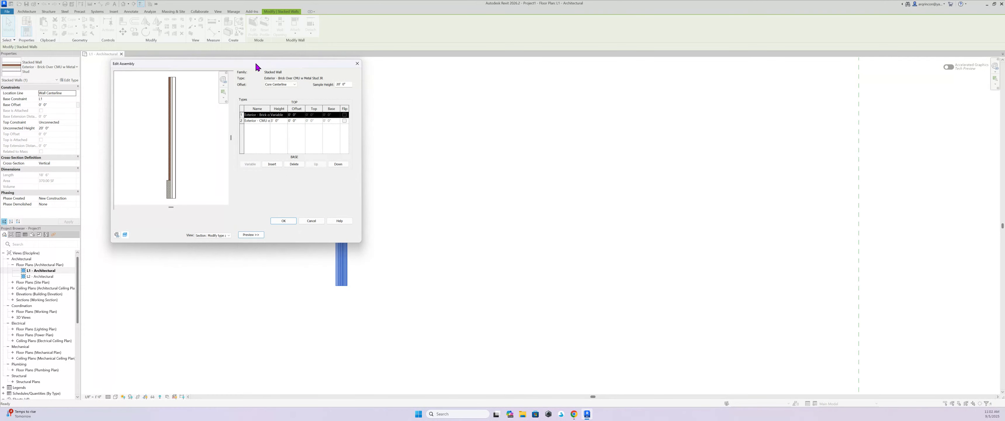
pyautogui.moveTo(256, 64); pyautogui.dragTo(223, 65)
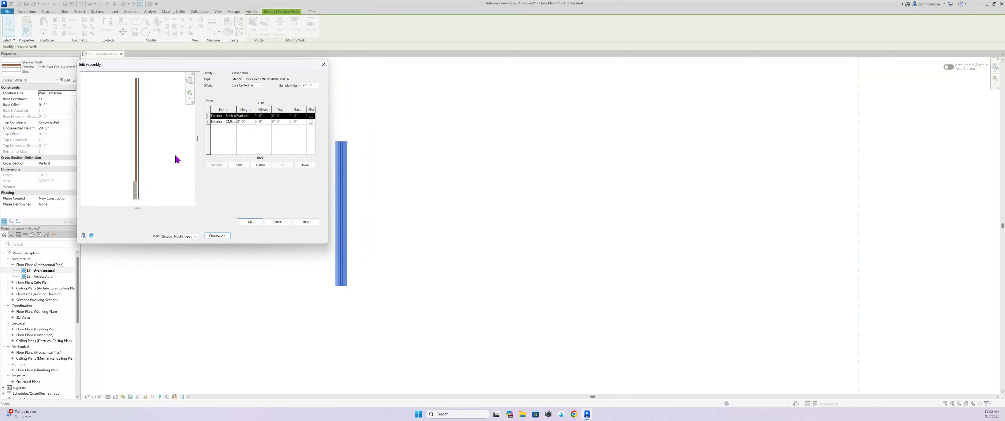
pyautogui.scroll(3, 156, 183)
pyautogui.scroll(-1, 146, 178)
pyautogui.moveTo(147, 178)
pyautogui.mouseDown(button='middle')
pyautogui.moveTo(153, 130)
pyautogui.moveTo(161, 137)
pyautogui.moveTo(141, 179)
pyautogui.mouseUp(button='middle')
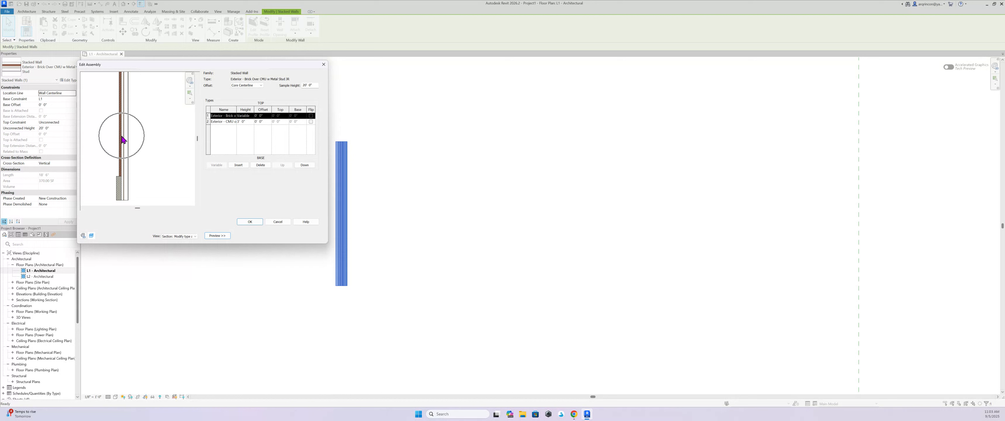
# Highlight the lower CMU segment and the upper brick segment in turn in the section preview
pyautogui.click(219, 121)
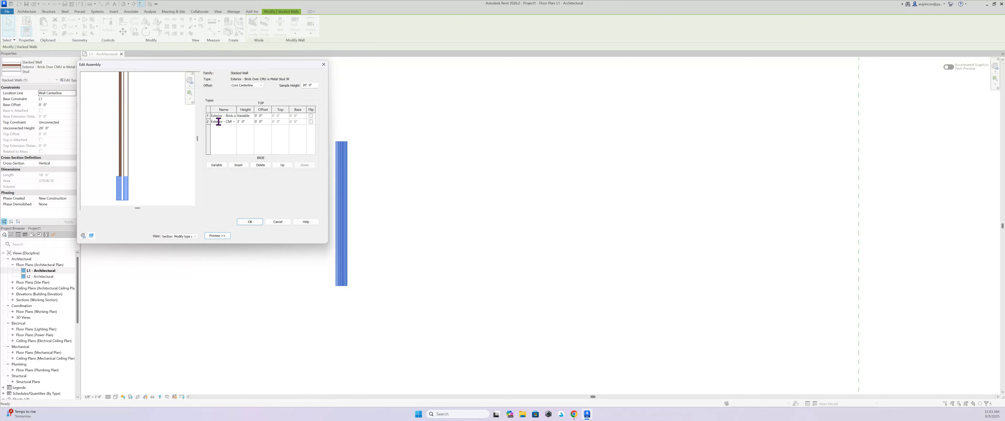
pyautogui.click(208, 121)
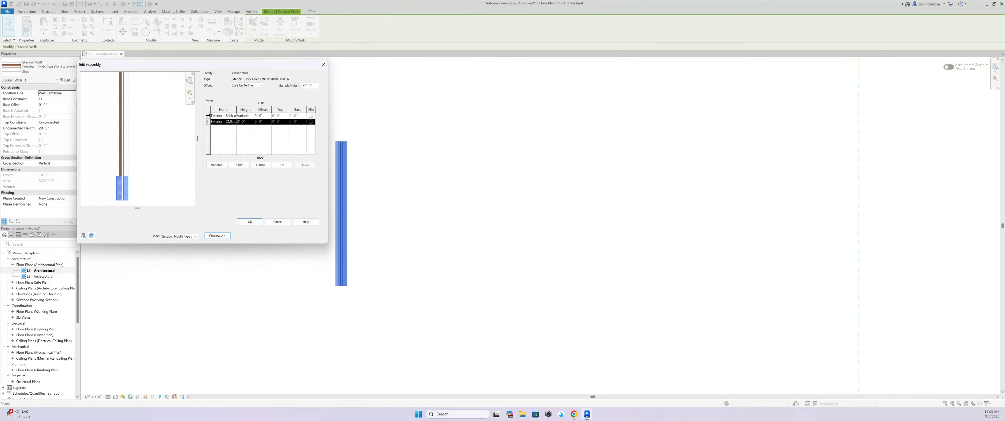
pyautogui.click(209, 116)
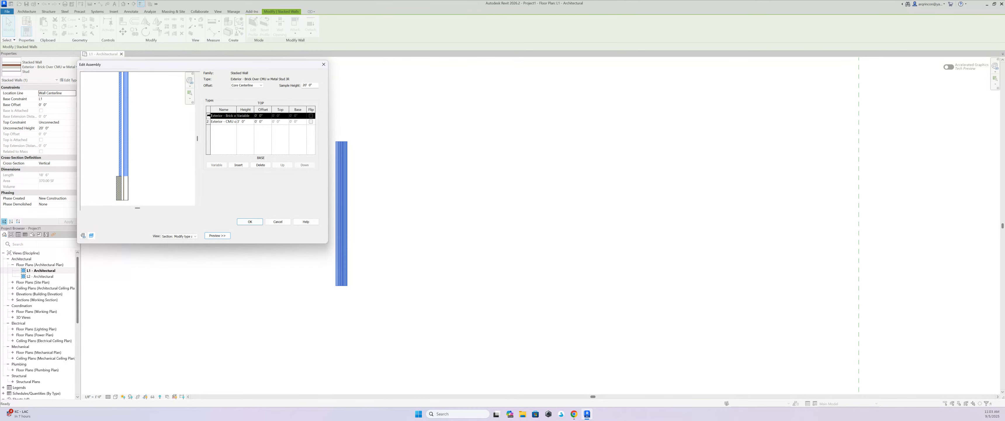
# Try Exterior - Split Face and CMU on Mtl. Stud as the upper segment's wall type and inspect the wall's top in the preview
pyautogui.click(234, 117)
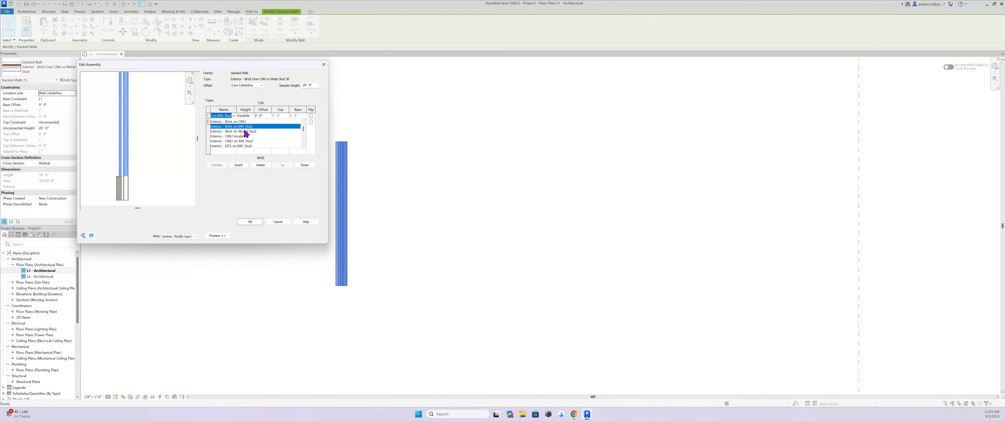
pyautogui.scroll(2, 250, 134)
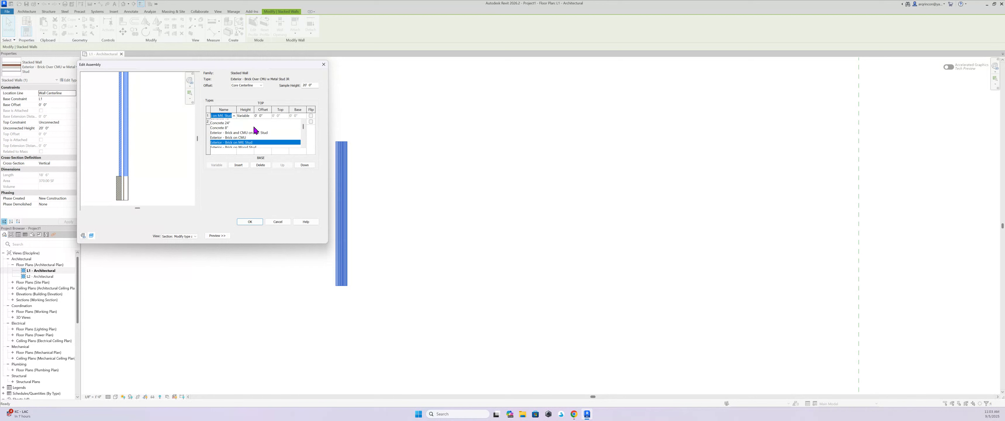
pyautogui.scroll(-3, 246, 126)
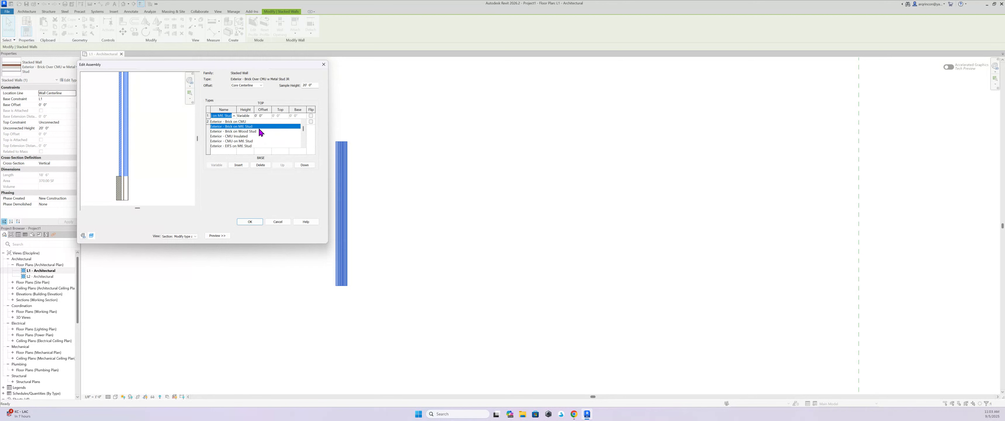
pyautogui.scroll(-1, 240, 135)
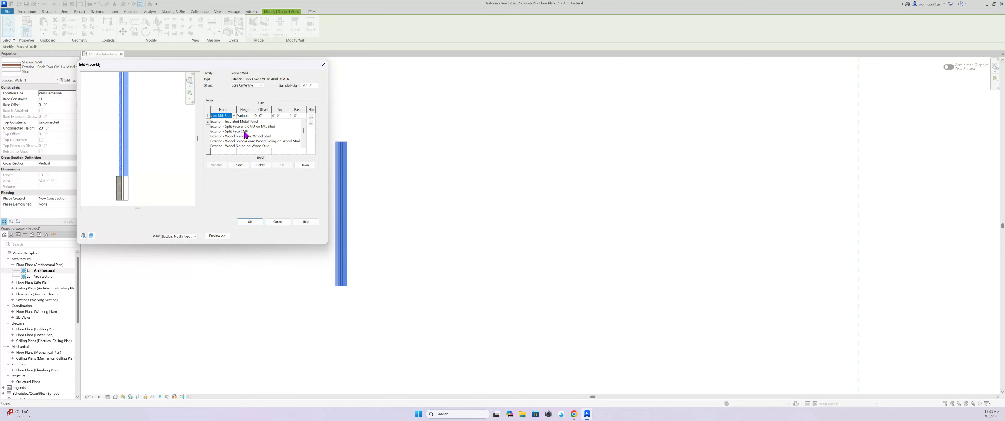
pyautogui.click(247, 129)
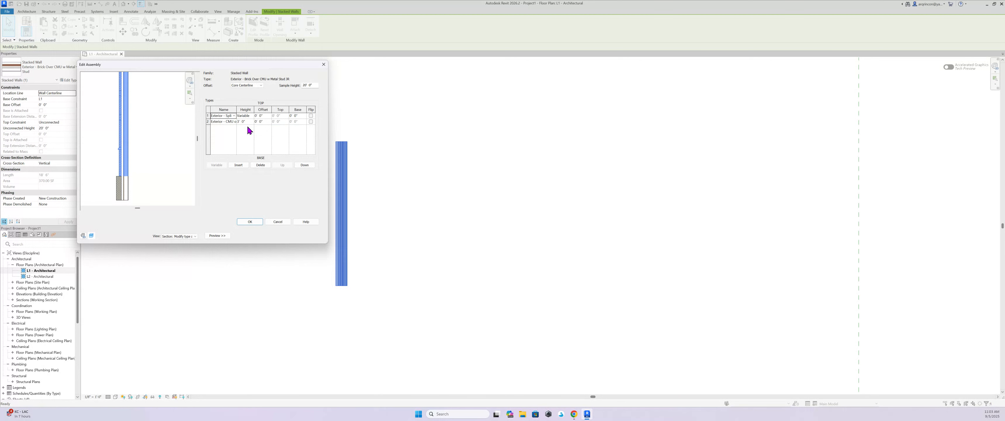
pyautogui.scroll(-3, 142, 145)
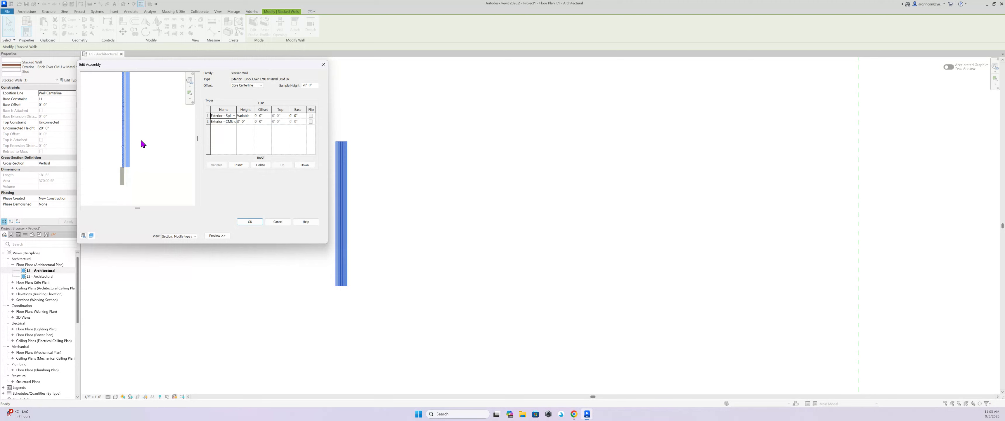
pyautogui.scroll(3, 134, 93)
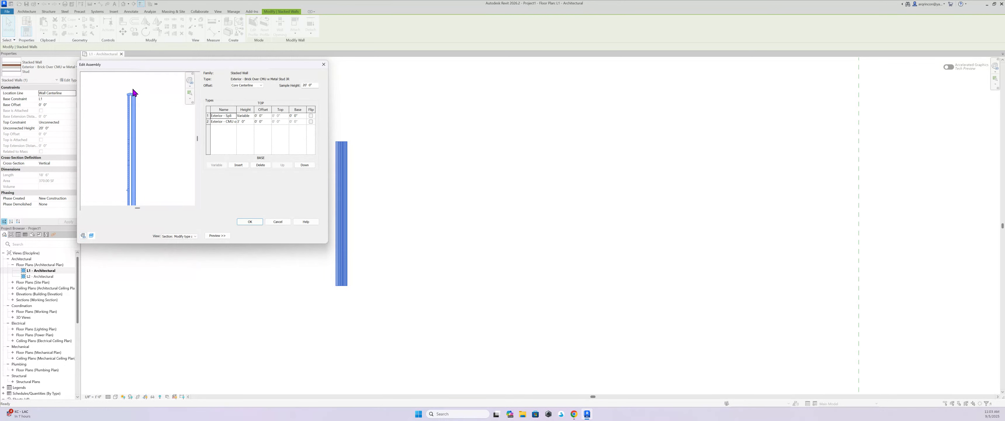
pyautogui.scroll(2, 129, 102)
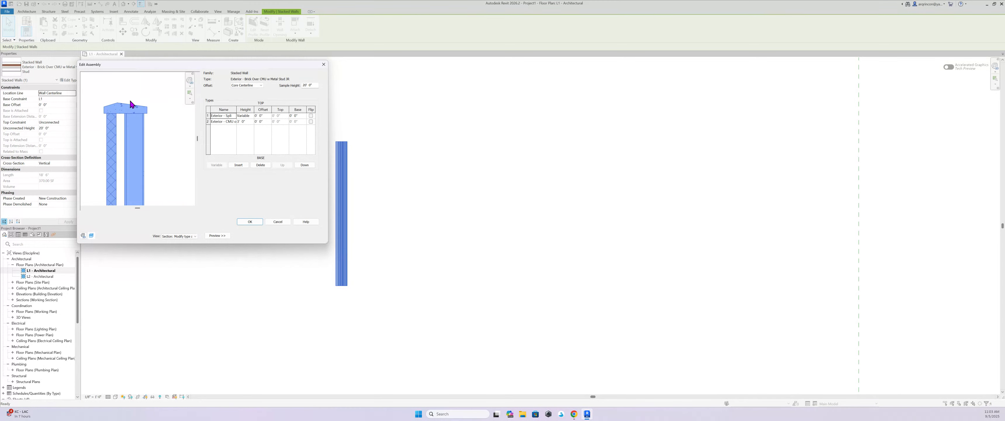
pyautogui.scroll(-5, 129, 103)
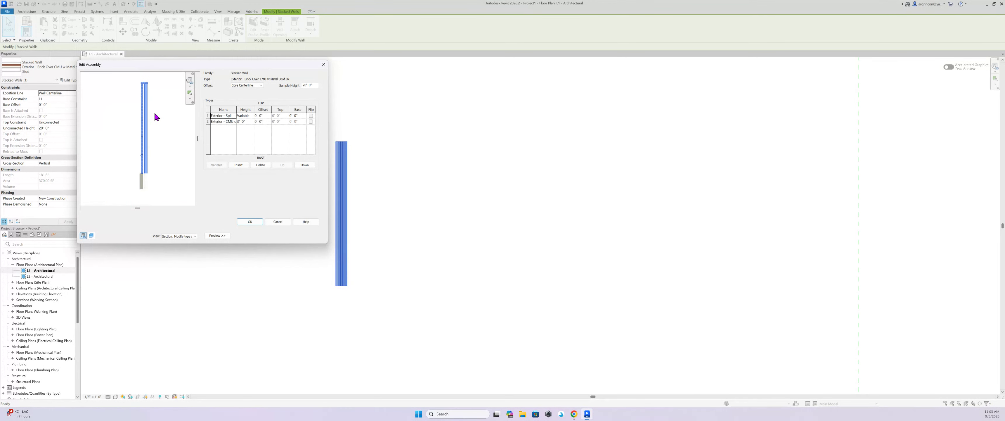
# Set the upper segment of the stacked wall to Exterior - EIFS on Mtl. Stud
pyautogui.scroll(4, 153, 171)
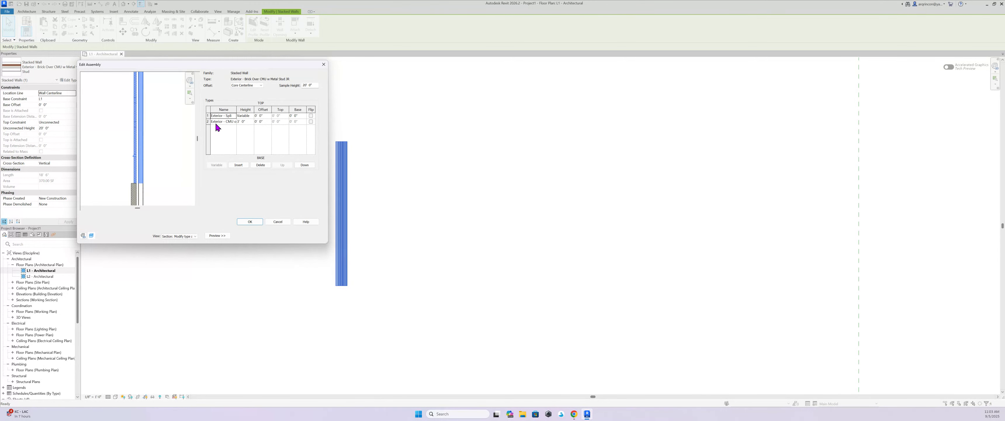
pyautogui.click(234, 116)
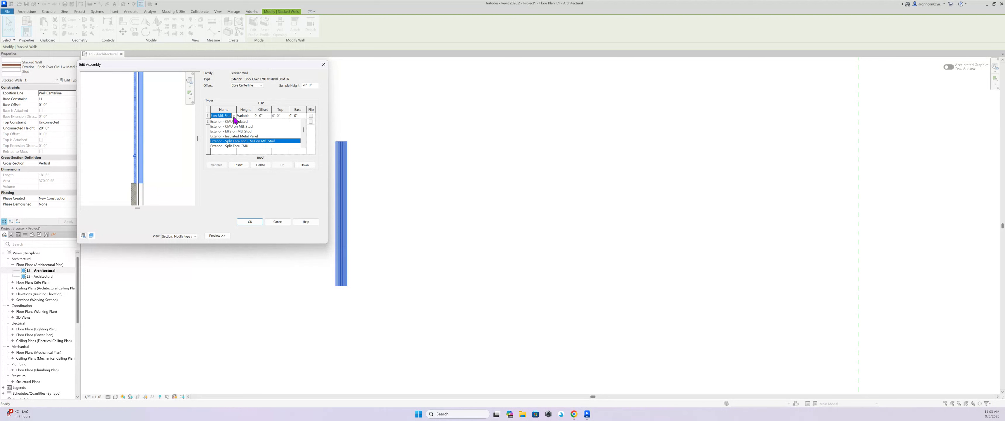
pyautogui.click(247, 131)
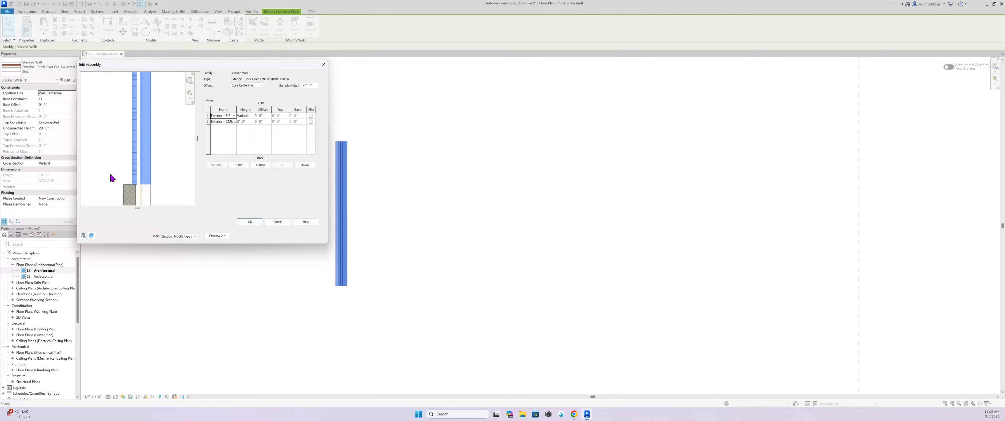
# Set the lower segment of the stacked wall to Exterior - Brick on Mtl. Stud
pyautogui.click(209, 122)
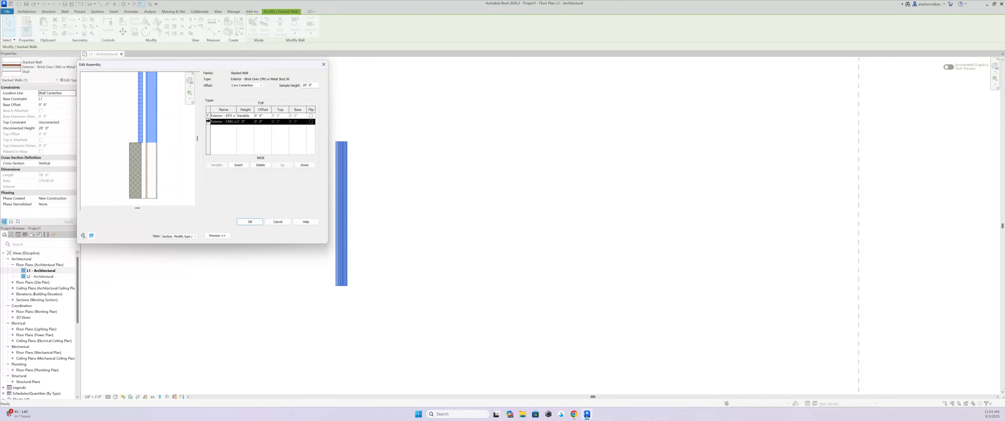
pyautogui.click(235, 123)
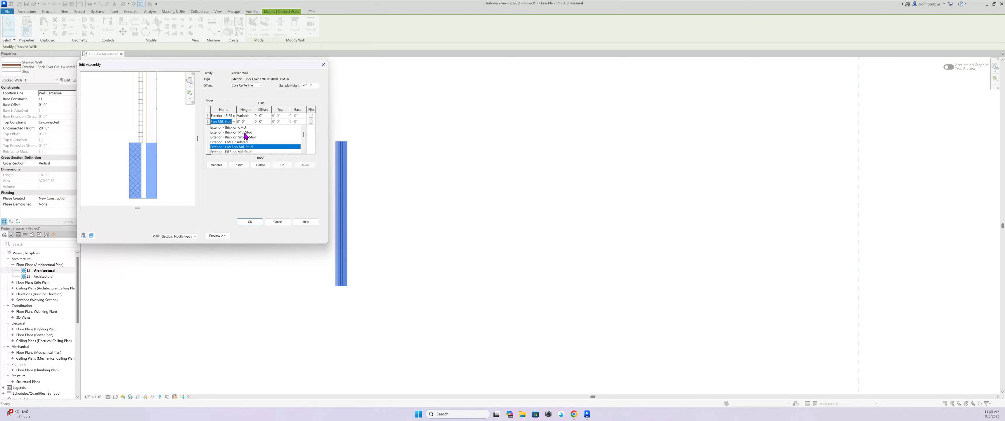
pyautogui.click(245, 132)
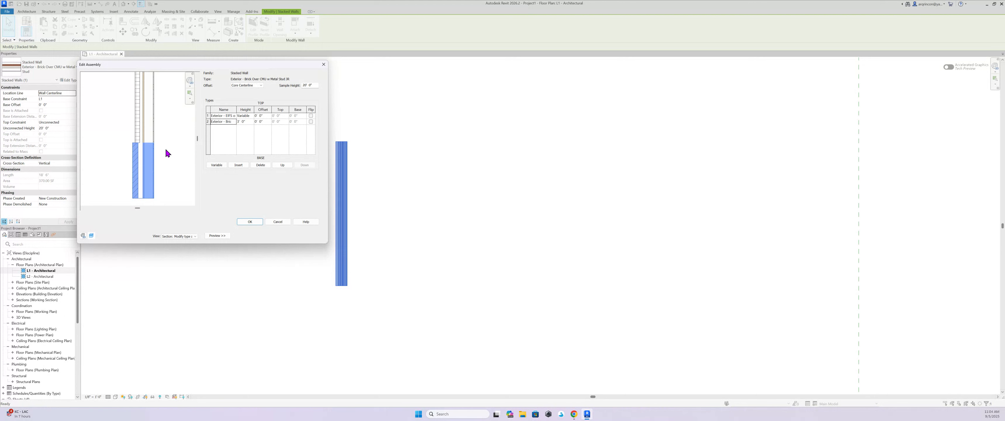
# Insert a third segment into the stacked wall and place it at the base of the assembly
pyautogui.scroll(5, 166, 152)
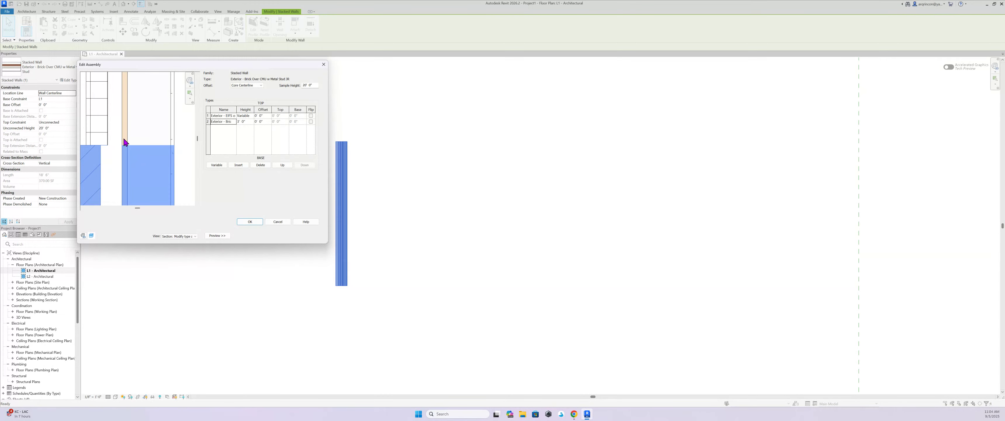
pyautogui.scroll(-2, 111, 144)
pyautogui.scroll(-4, 110, 143)
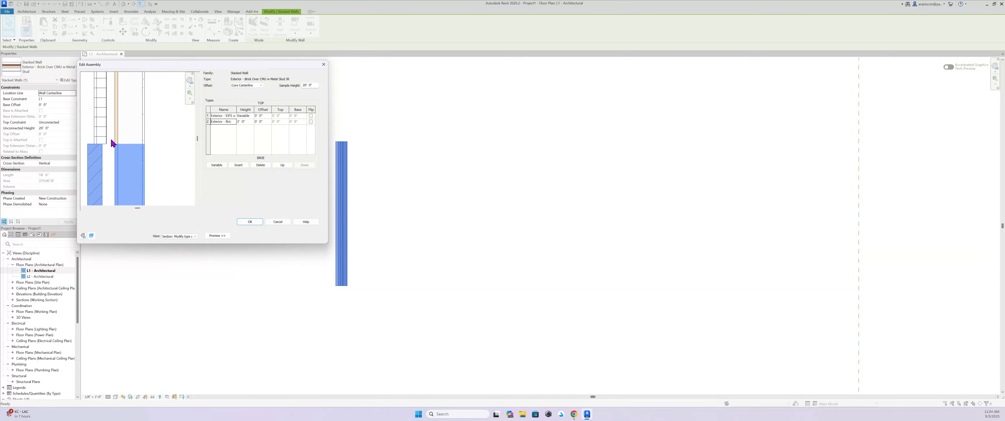
pyautogui.click(238, 165)
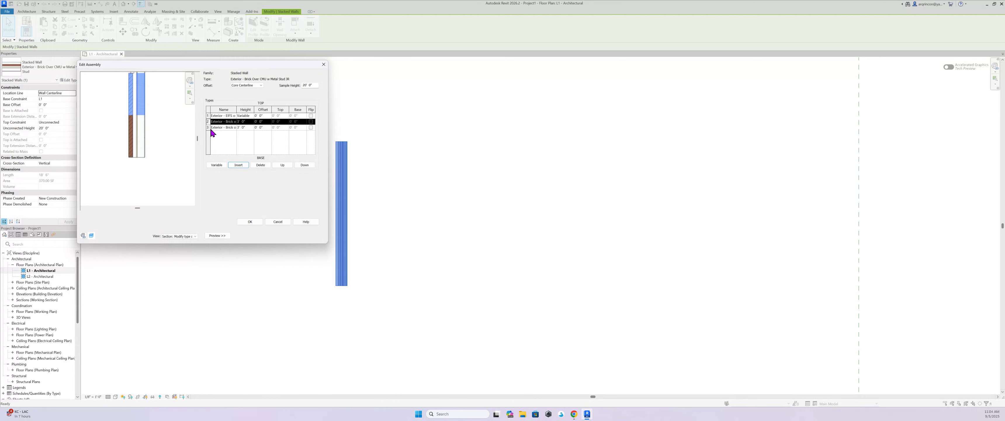
pyautogui.click(283, 165)
pyautogui.click(283, 165)
pyautogui.click(283, 165)
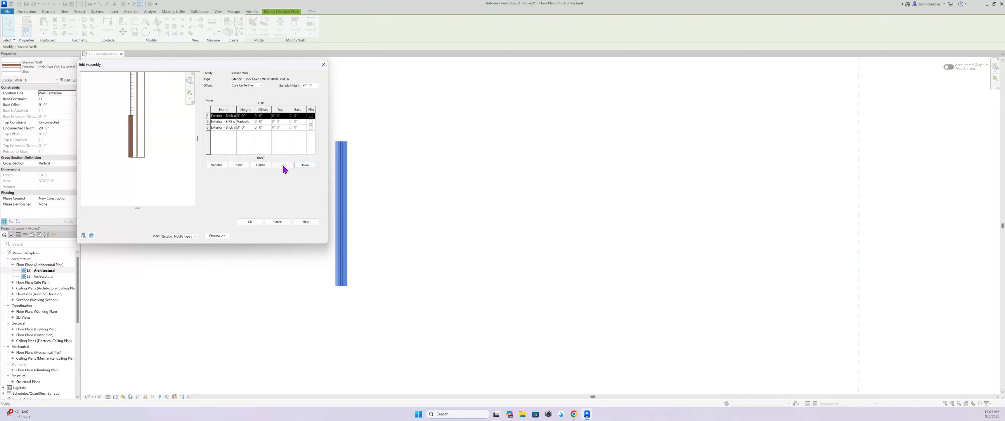
pyautogui.click(304, 165)
pyautogui.click(304, 165)
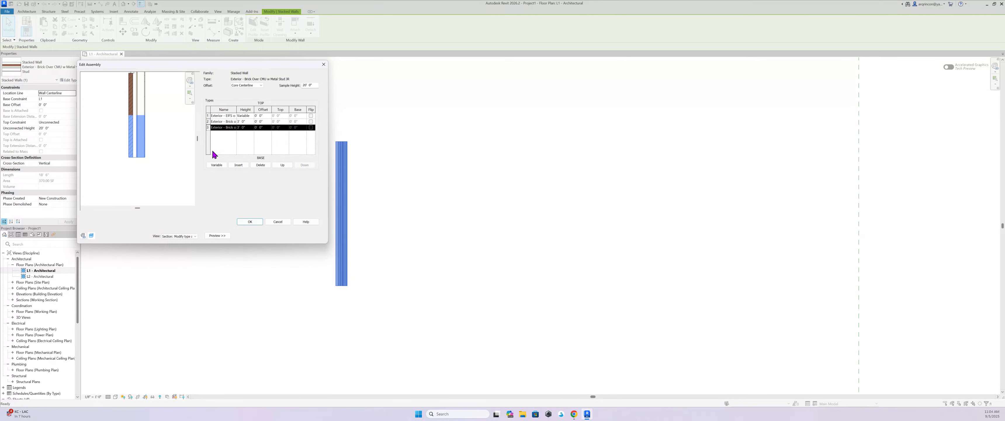
# Set the wall type of the new base segment to Foundation - 10" Concrete
pyautogui.click(234, 128)
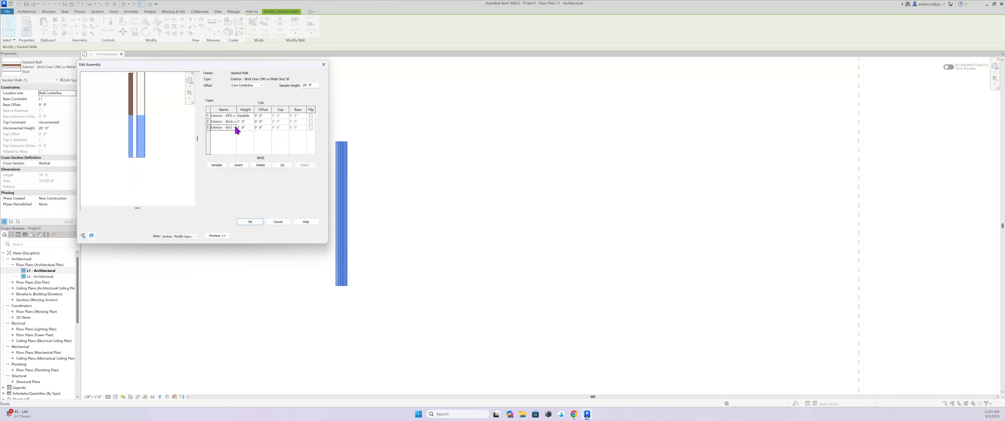
pyautogui.click(236, 128)
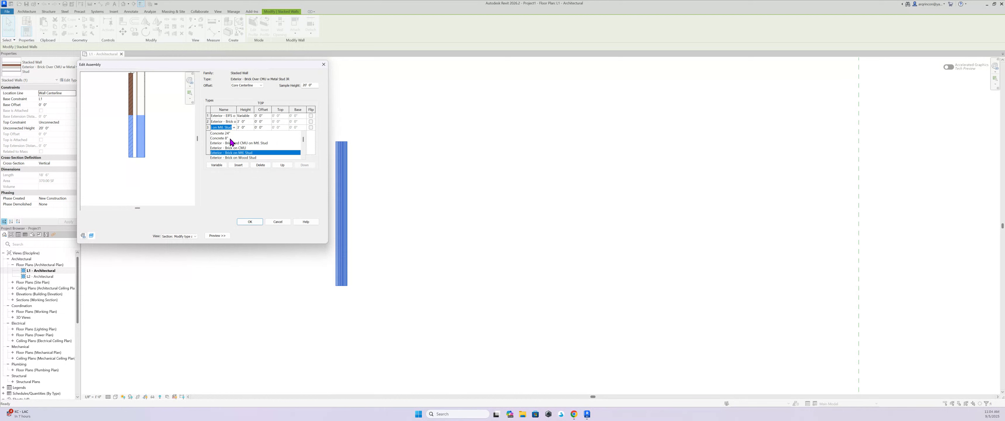
pyautogui.scroll(-5, 231, 142)
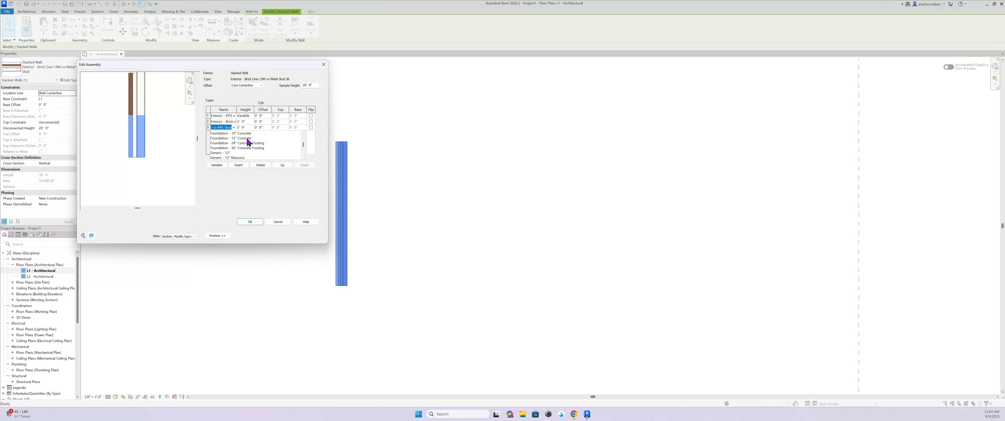
pyautogui.click(244, 138)
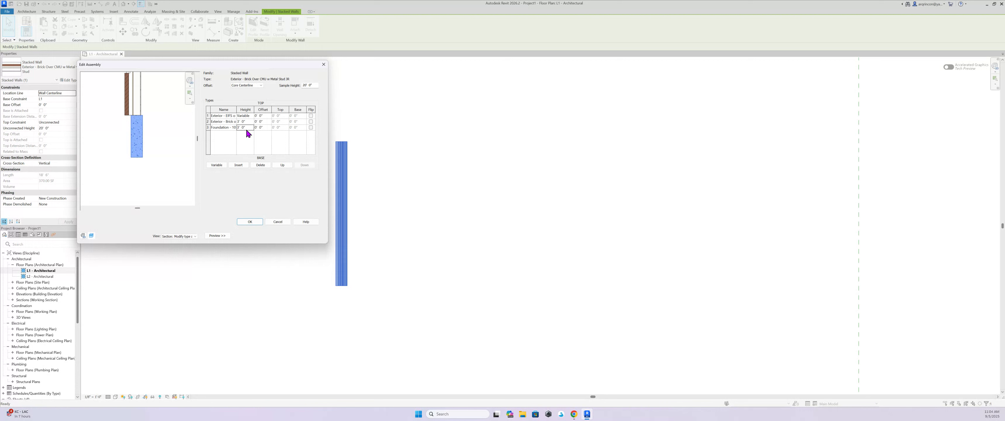
# Set the height of the 10" concrete foundation segment to 3' 0"
pyautogui.click(240, 127)
pyautogui.write('2')
pyautogui.press('Return')
pyautogui.click(245, 127)
pyautogui.write('3')
pyautogui.press('Return')
# Insert a fourth segment below the foundation wall and assign it the Foundation - 24" Concrete Footing type
pyautogui.click(208, 127)
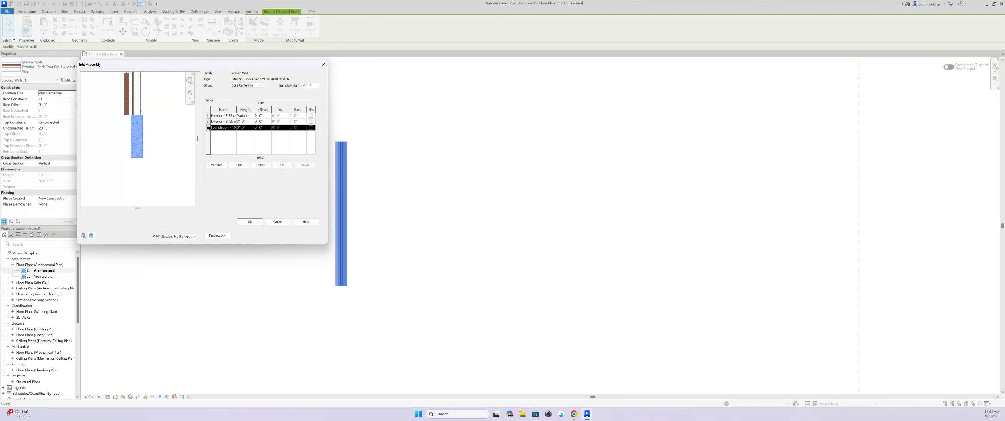
pyautogui.click(238, 167)
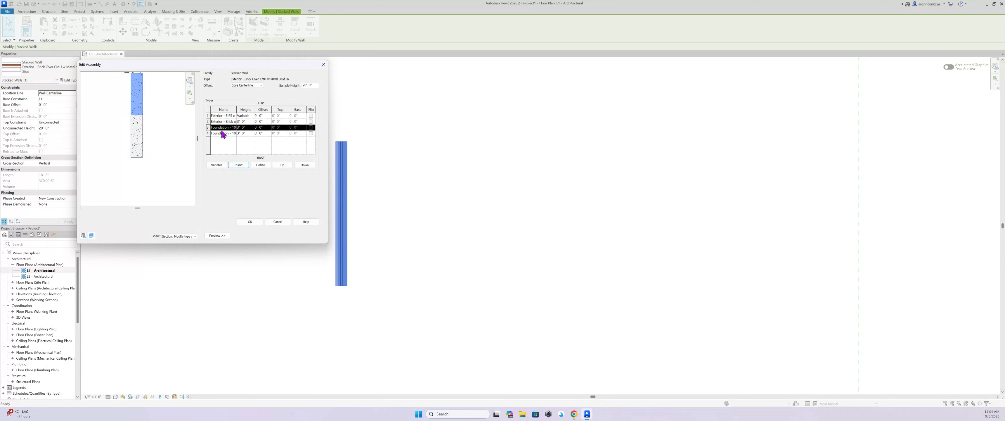
pyautogui.click(304, 165)
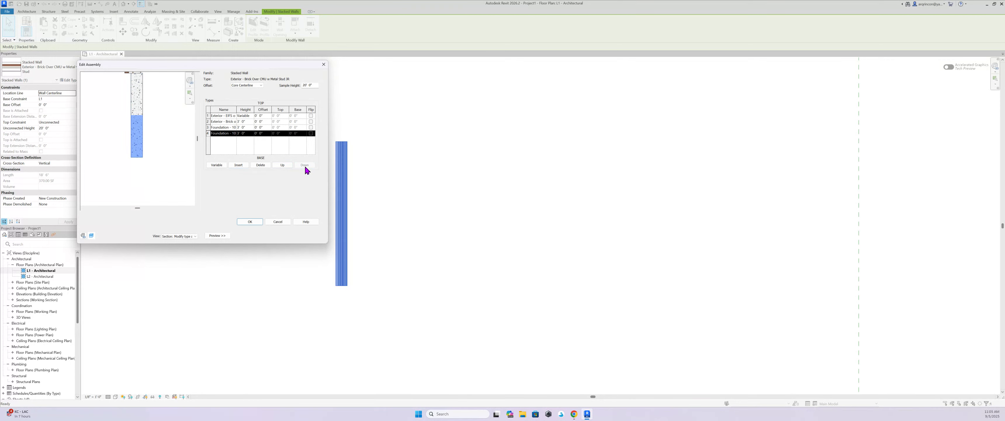
pyautogui.click(233, 136)
pyautogui.click(234, 134)
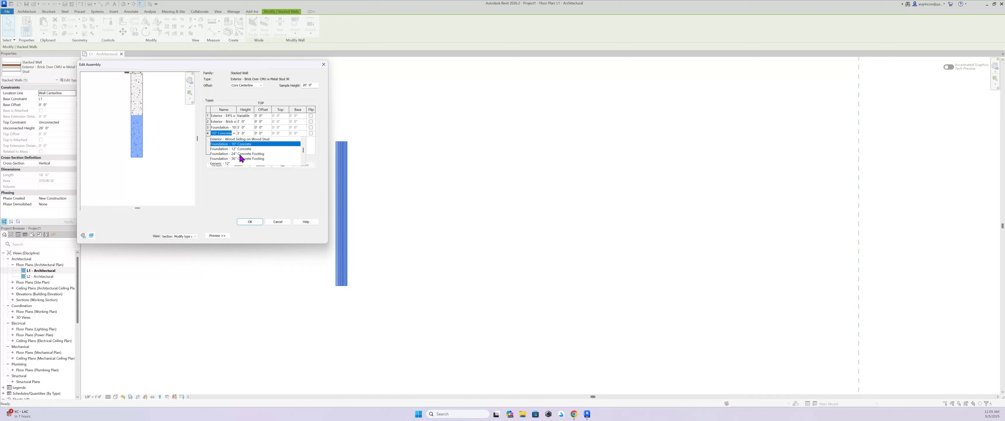
pyautogui.click(240, 154)
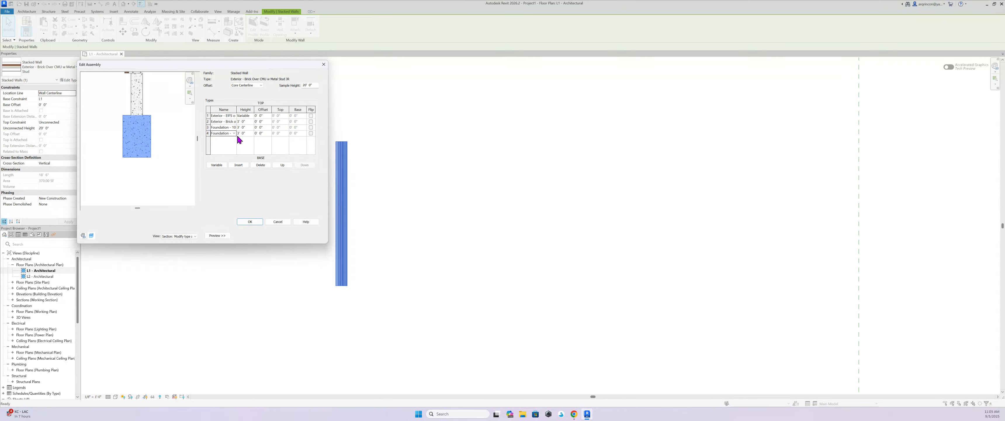
# Set the height of the concrete footing segment to 2' 0"
pyautogui.click(250, 132)
pyautogui.moveTo(249, 132); pyautogui.dragTo(229, 142)
pyautogui.write('2')
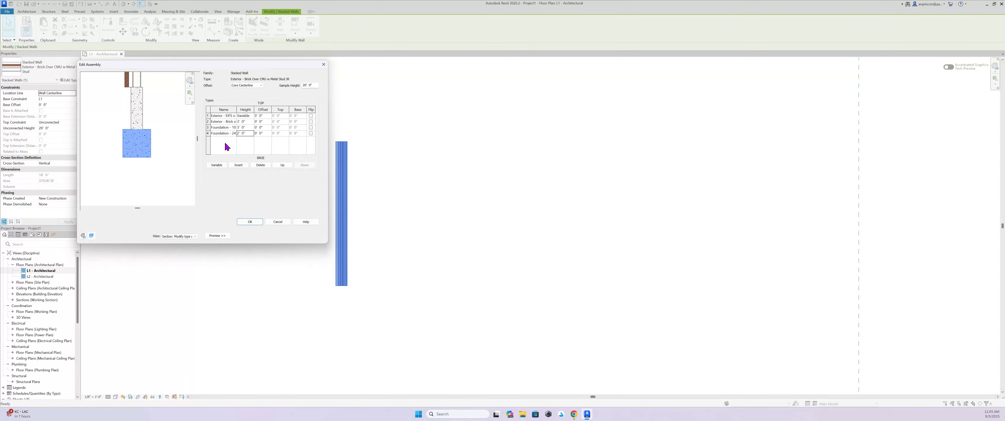
# Offset the 10" concrete foundation segment by 0' 1 3/4" to shift it toward the brick face
pyautogui.moveTo(156, 122); pyautogui.dragTo(161, 150, button='middle')
pyautogui.scroll(2, 142, 118)
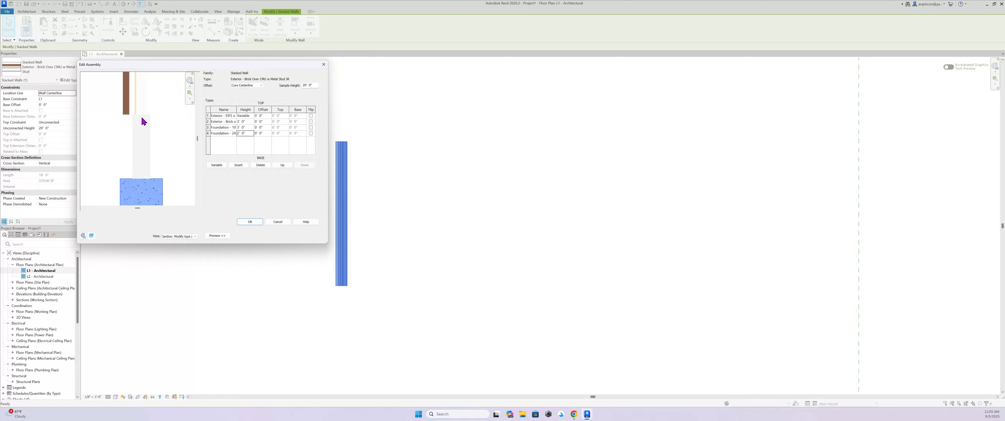
pyautogui.scroll(2, 142, 121)
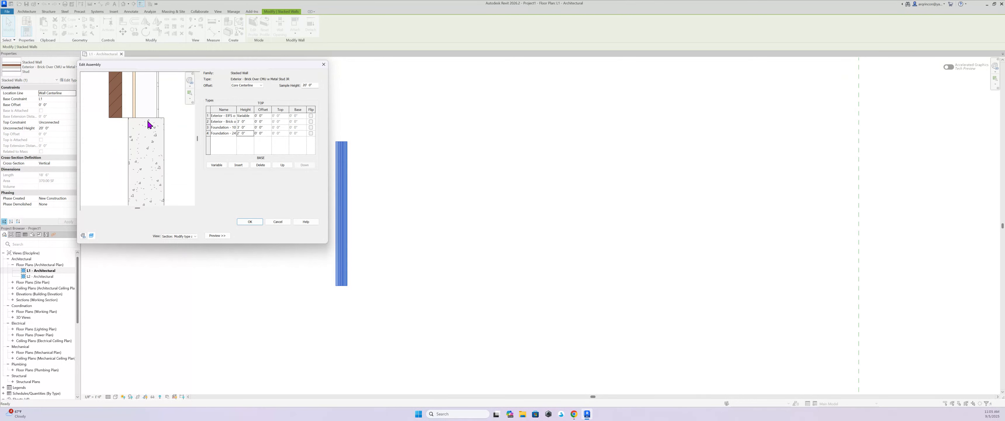
pyautogui.click(208, 127)
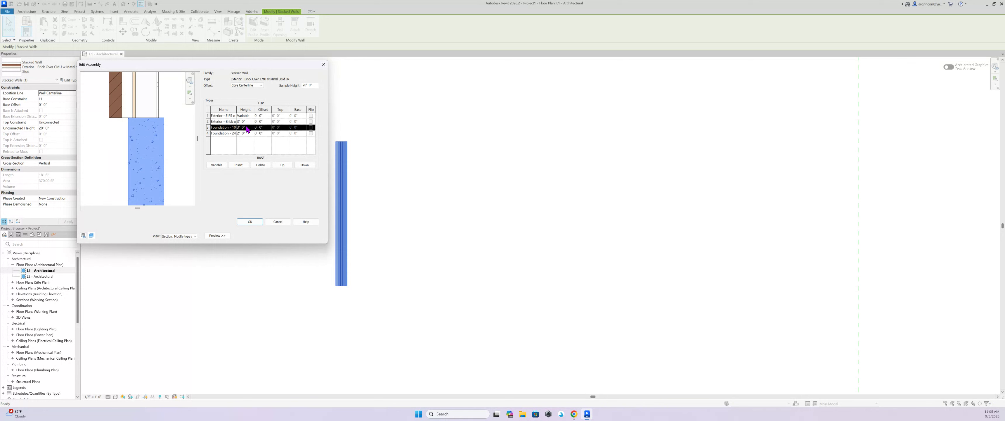
pyautogui.click(265, 127)
pyautogui.moveTo(266, 128); pyautogui.dragTo(251, 134)
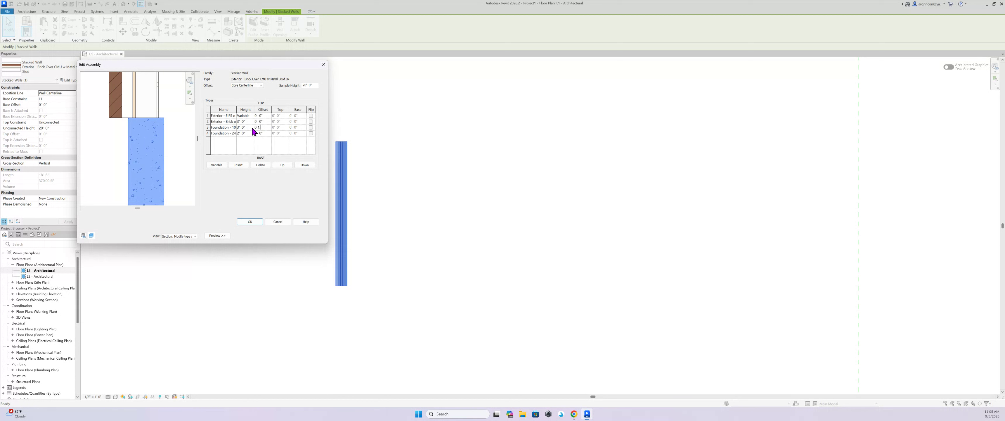
pyautogui.click(264, 148)
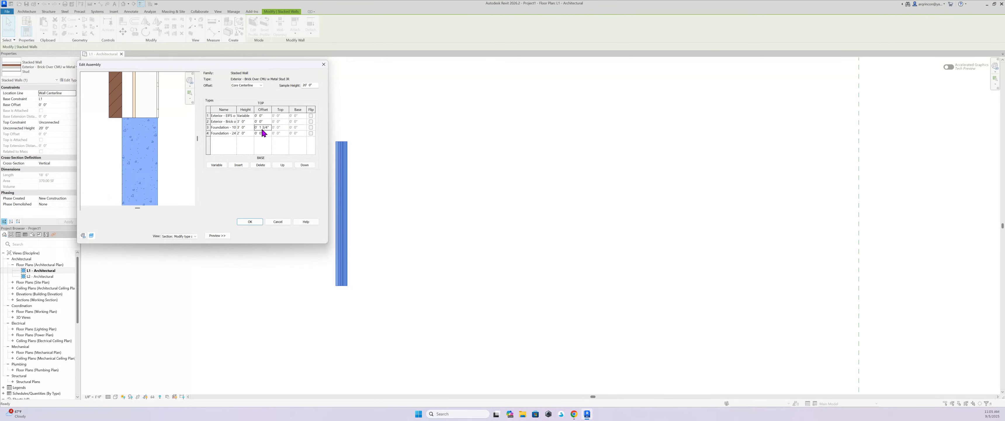
# Set the offset of the 24" concrete footing segment to 0' 1 3/4" to match the foundation wall
pyautogui.scroll(5, 96, 103)
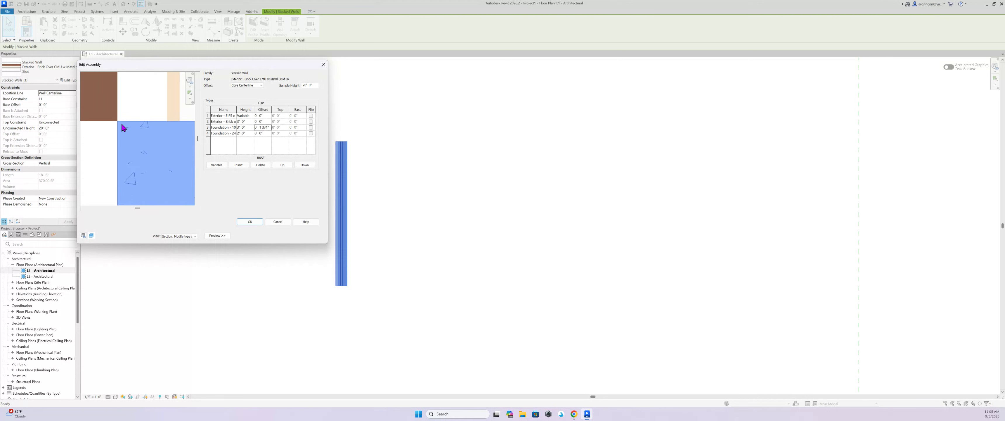
pyautogui.scroll(1, 120, 129)
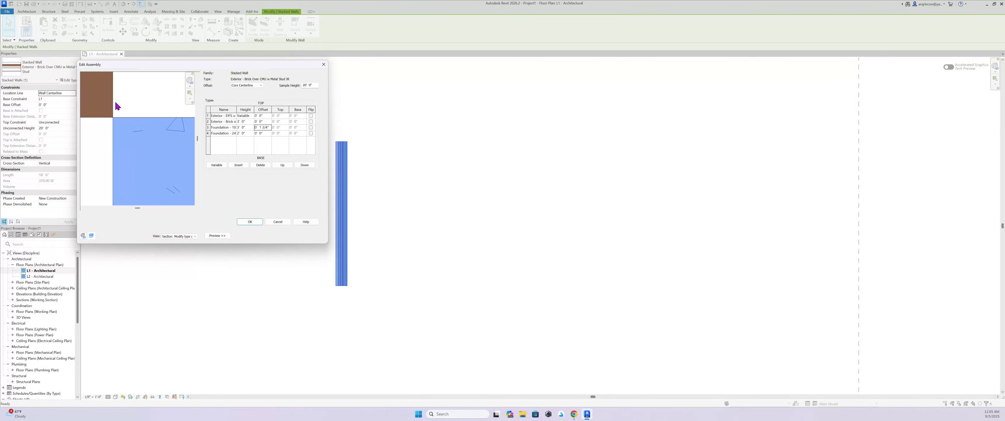
pyautogui.scroll(-4, 117, 106)
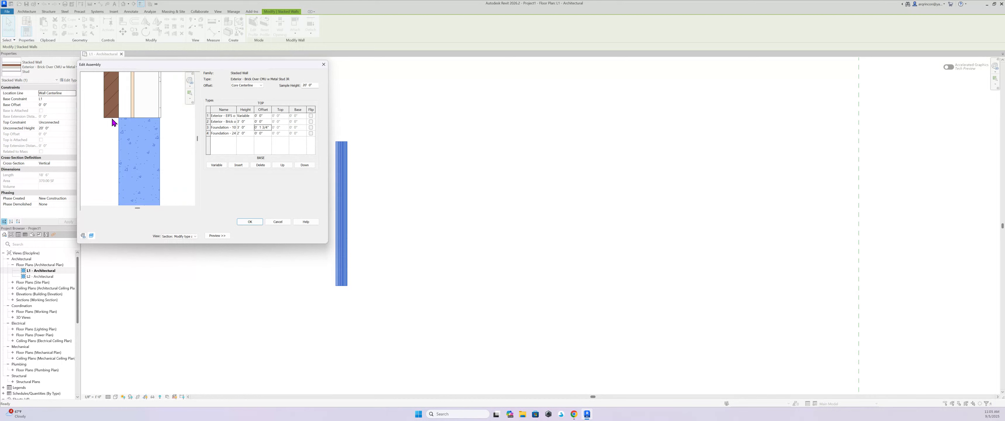
pyautogui.scroll(-3, 118, 125)
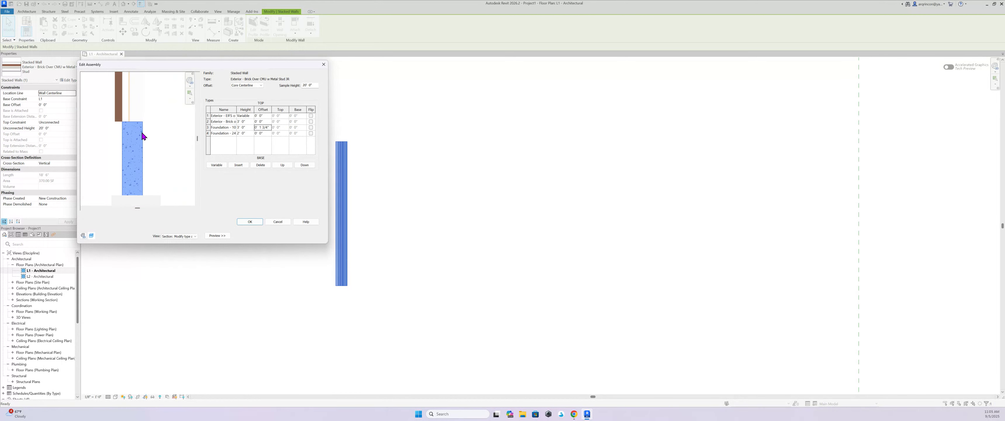
pyautogui.scroll(-3, 143, 135)
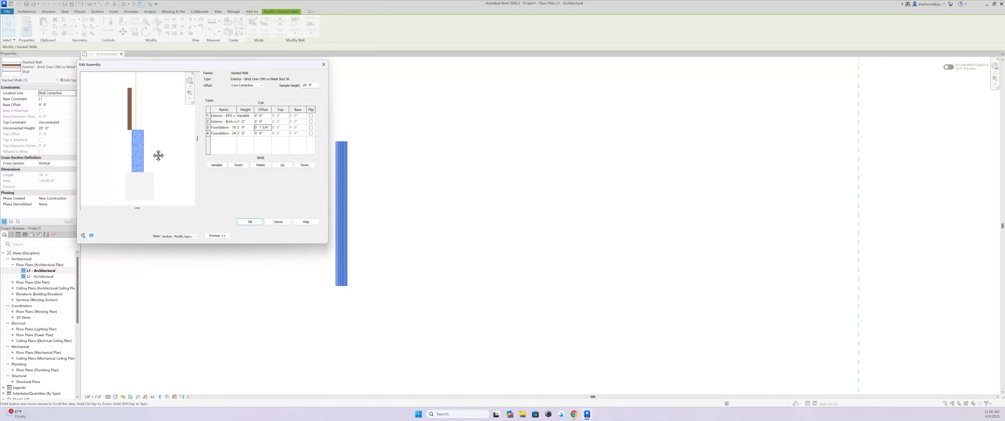
pyautogui.scroll(4, 158, 155)
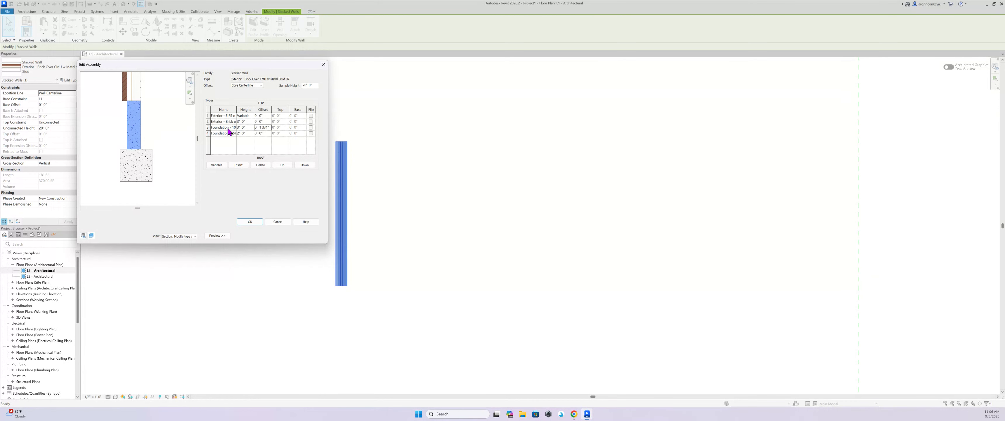
pyautogui.click(261, 133)
pyautogui.moveTo(268, 133); pyautogui.dragTo(251, 134)
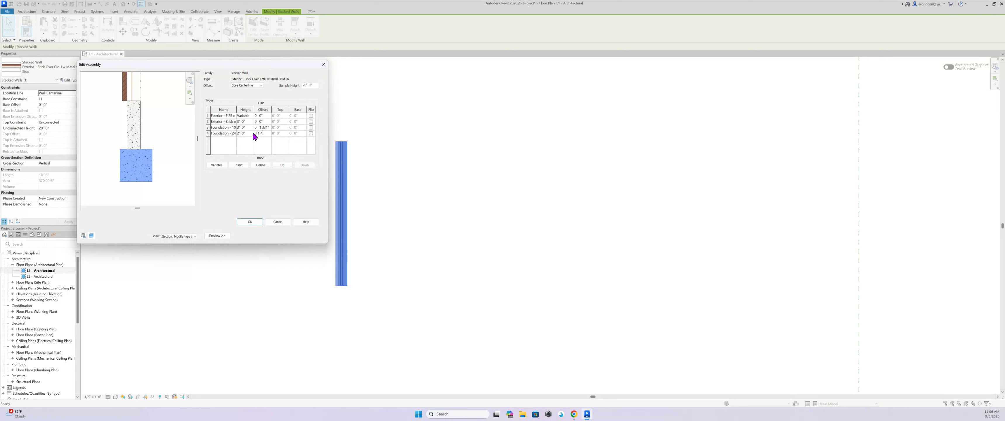
pyautogui.click(262, 143)
# Check the complete wall section in the preview and accept the assembly and type changes
pyautogui.scroll(-4, 148, 136)
pyautogui.scroll(-4, 143, 161)
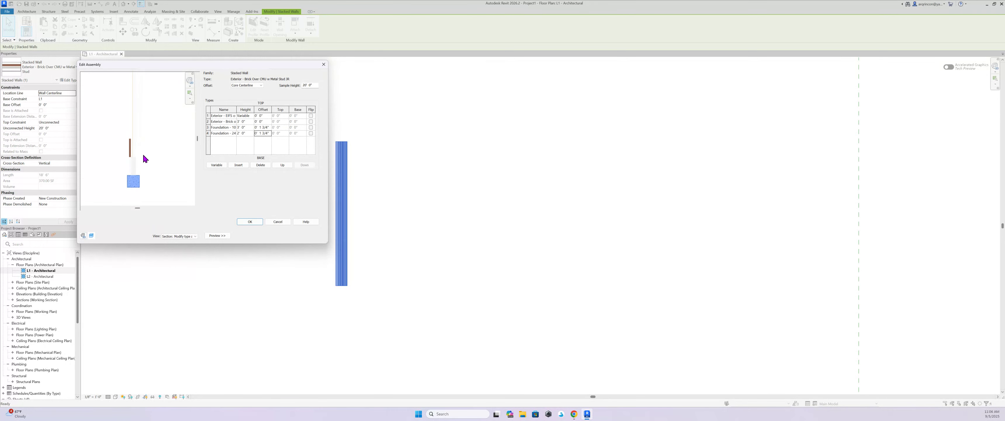
pyautogui.moveTo(145, 157); pyautogui.dragTo(134, 155, button='middle')
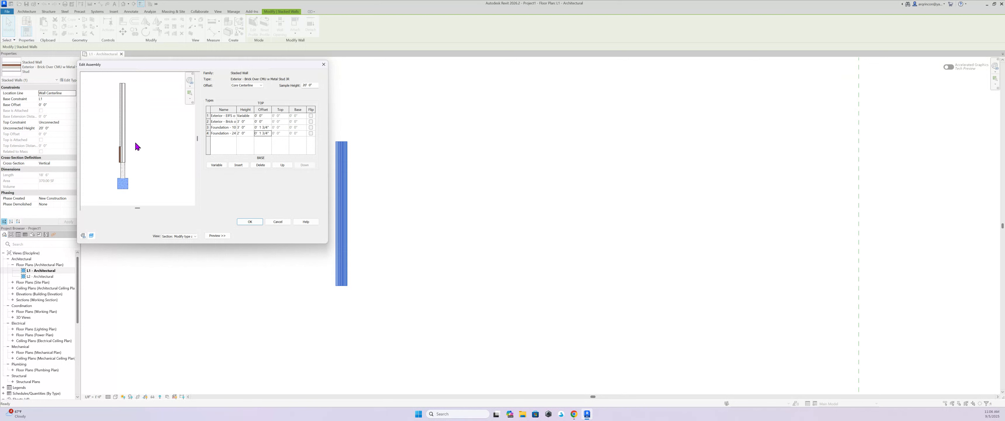
pyautogui.scroll(2, 130, 163)
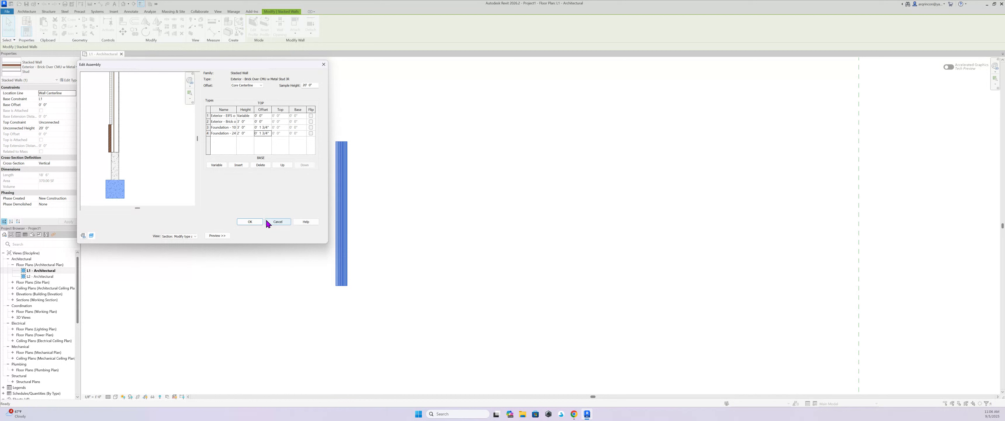
pyautogui.click(250, 222)
pyautogui.click(254, 235)
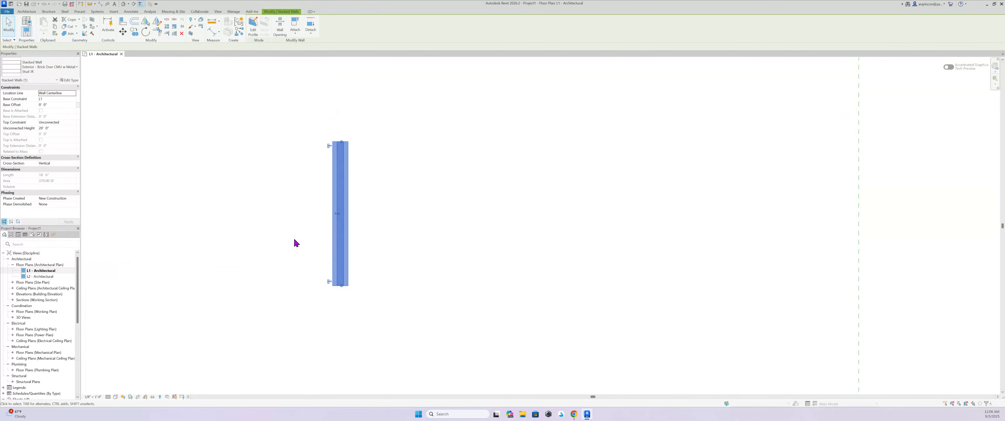
# Deselect the wall and open the default 3D view to examine the stacked wall's foundation and footing
pyautogui.click(300, 161)
pyautogui.click(123, 4)
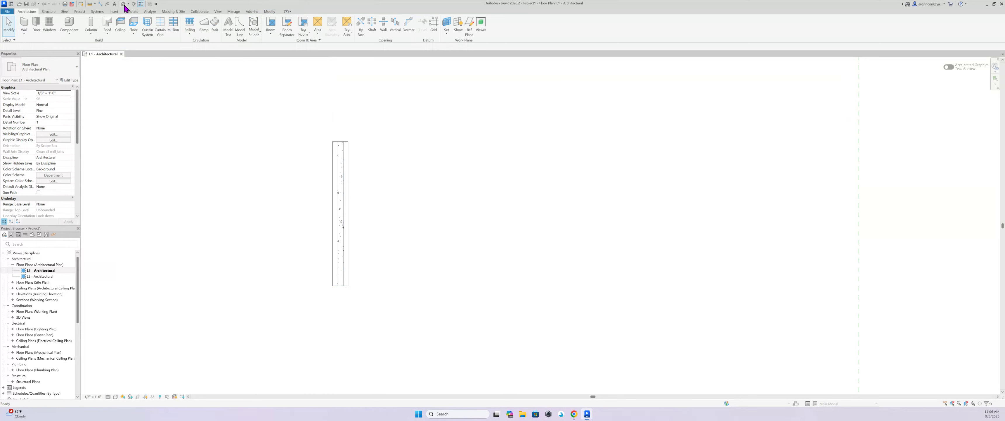
pyautogui.scroll(10, 496, 216)
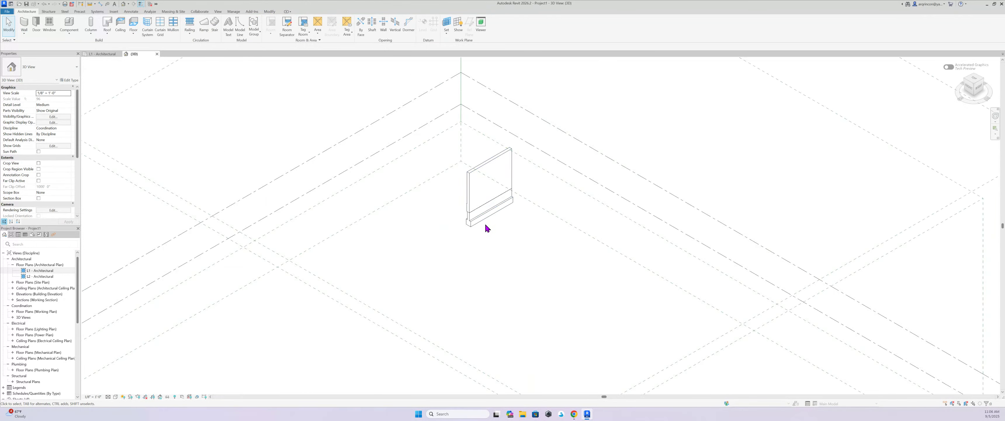
pyautogui.scroll(1, 470, 234)
pyautogui.moveTo(469, 234); pyautogui.dragTo(437, 268, button='middle')
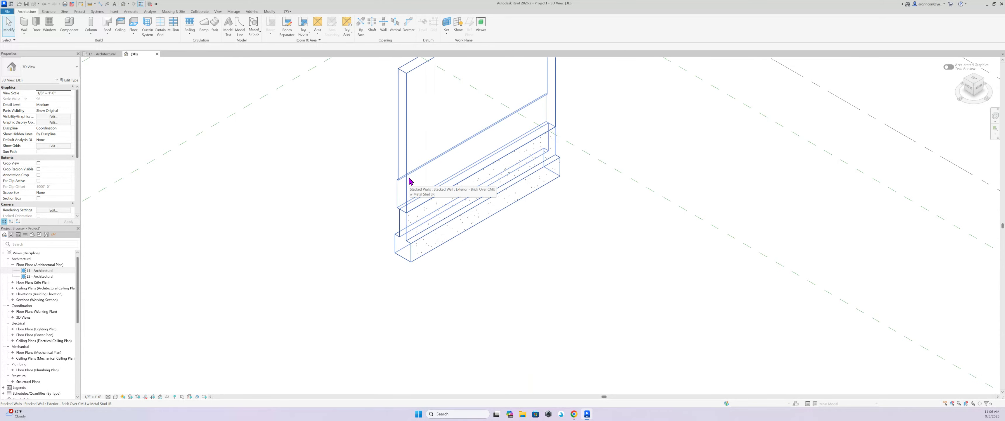
pyautogui.scroll(-2, 223, 197)
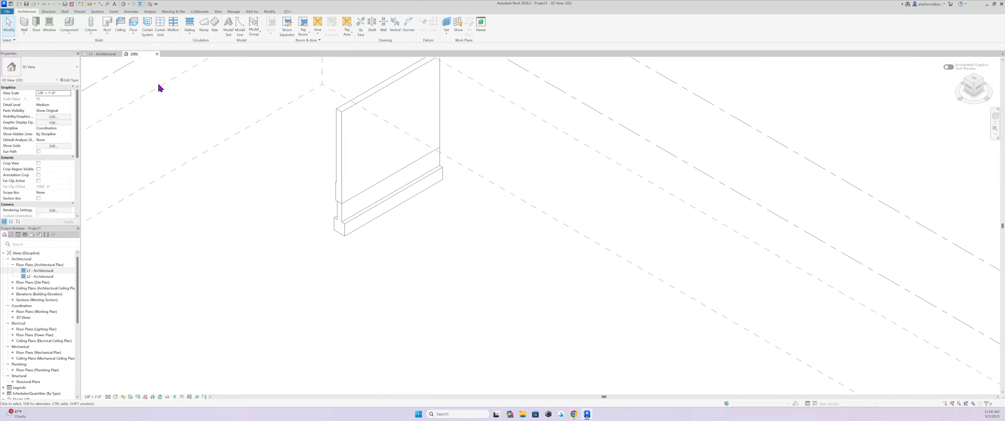
# Draw three connected walls in the 3D view using the stacked wall type Exterior - Brick Over CMU w Metal Stud JR
pyautogui.click(24, 24)
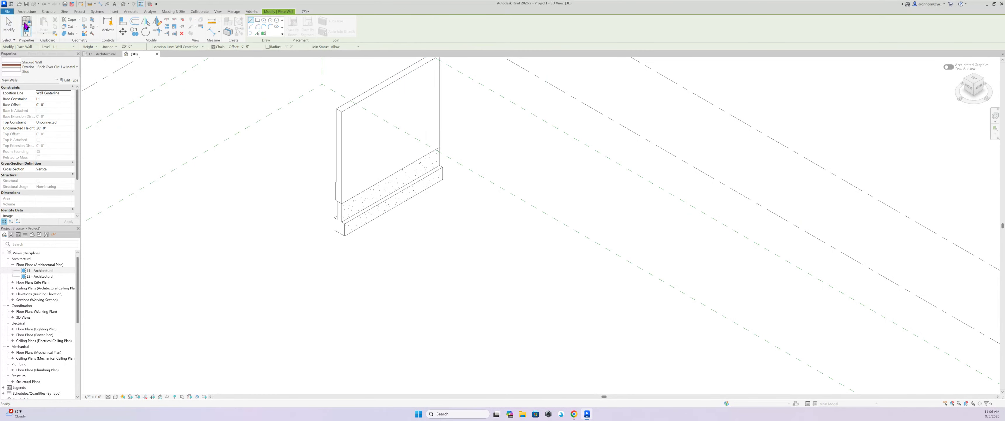
pyautogui.click(52, 73)
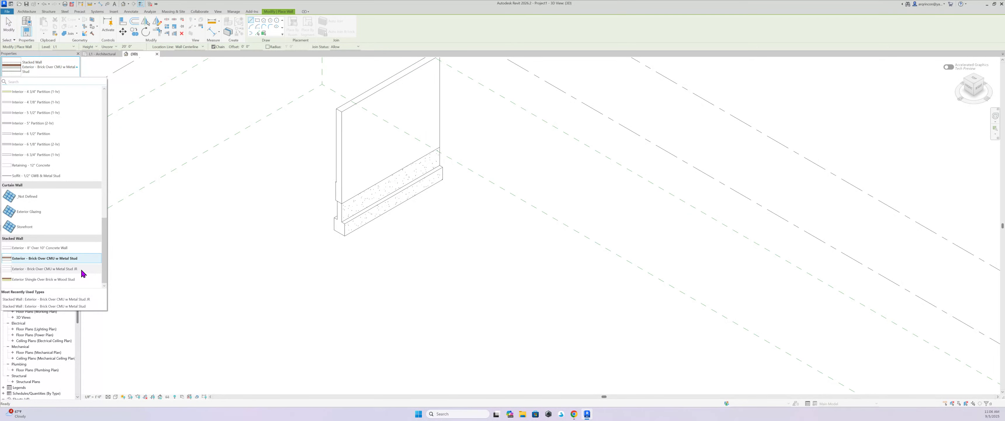
pyautogui.moveTo(81, 271)
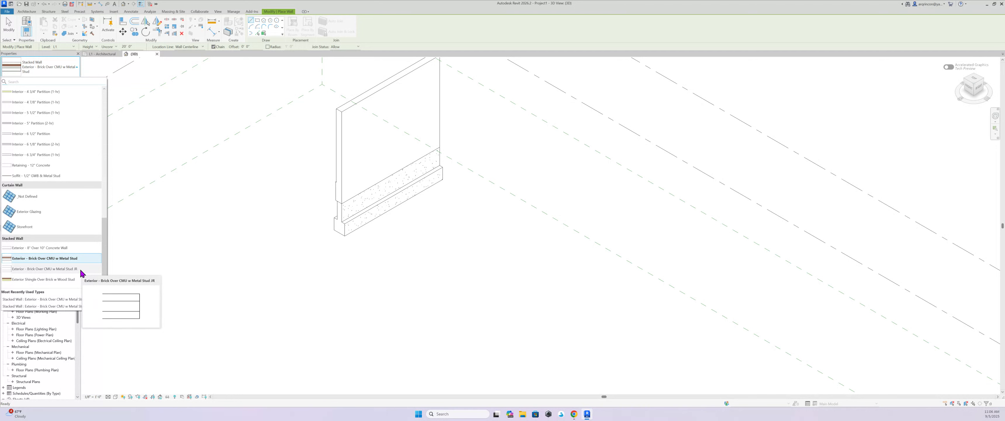
pyautogui.click(80, 268)
pyautogui.scroll(-2, 312, 251)
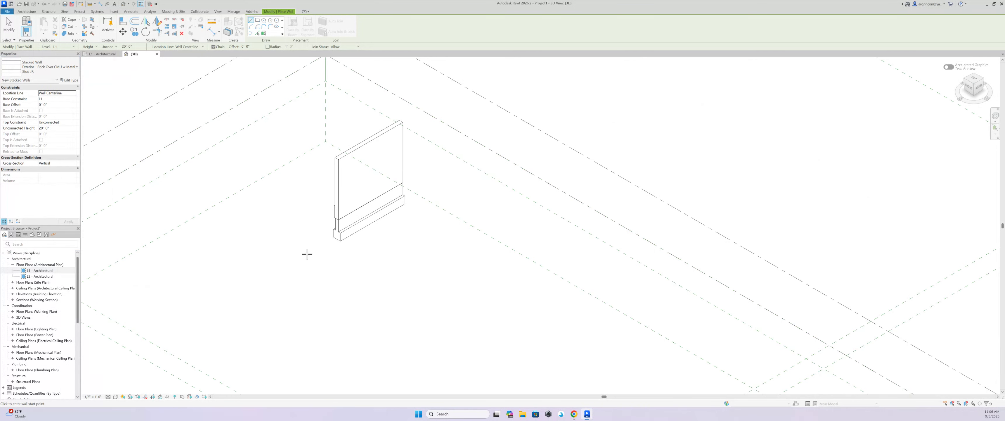
pyautogui.click(295, 257)
pyautogui.click(373, 299)
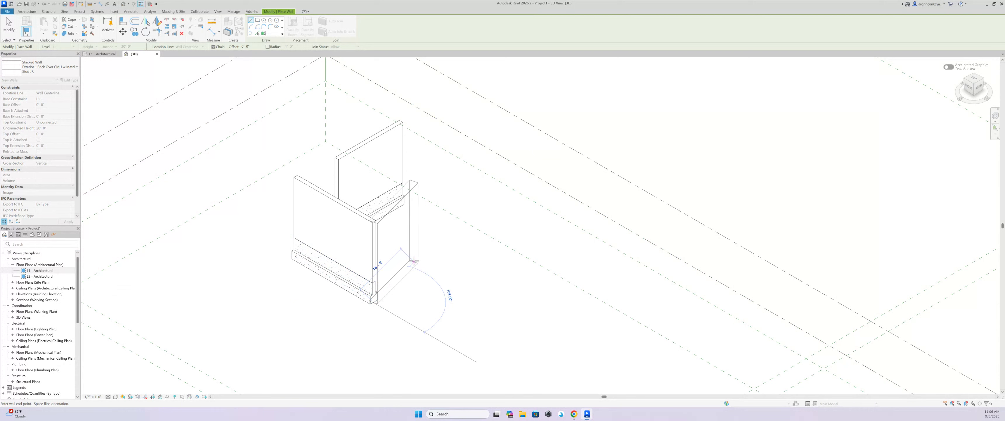
pyautogui.click(438, 261)
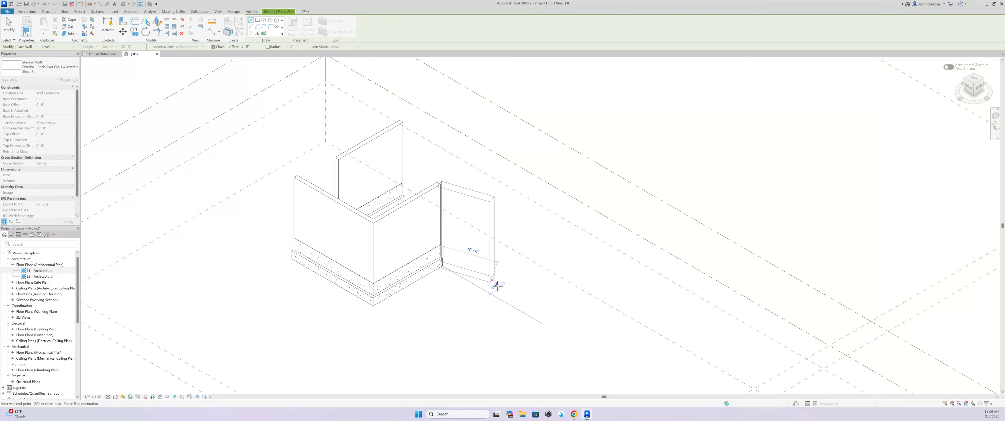
pyautogui.click(525, 314)
pyautogui.press('Escape')
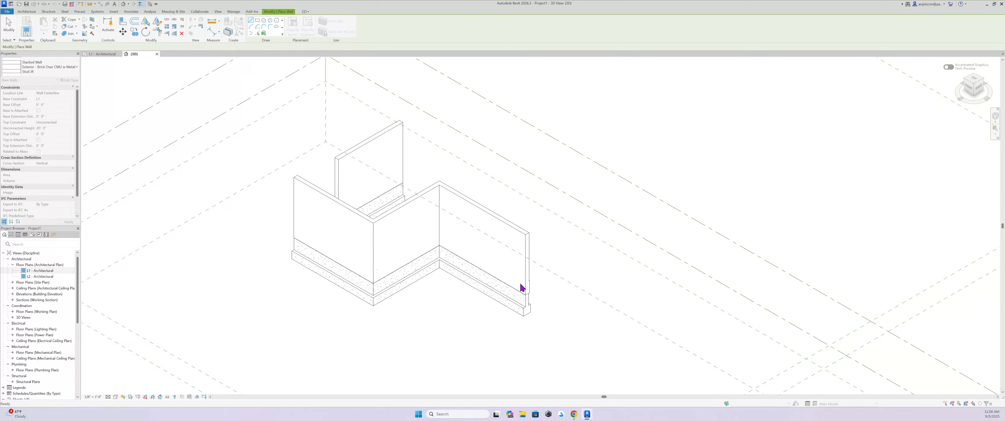
pyautogui.press('Escape')
# Flip the orientation of the three connected stacked walls so their brick band faces the opposite side
pyautogui.click(524, 275)
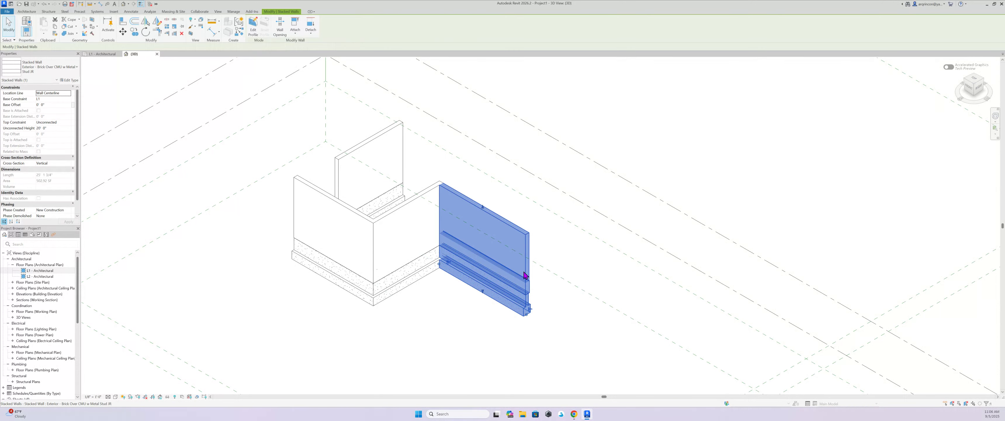
pyautogui.click(415, 203)
pyautogui.click(322, 196)
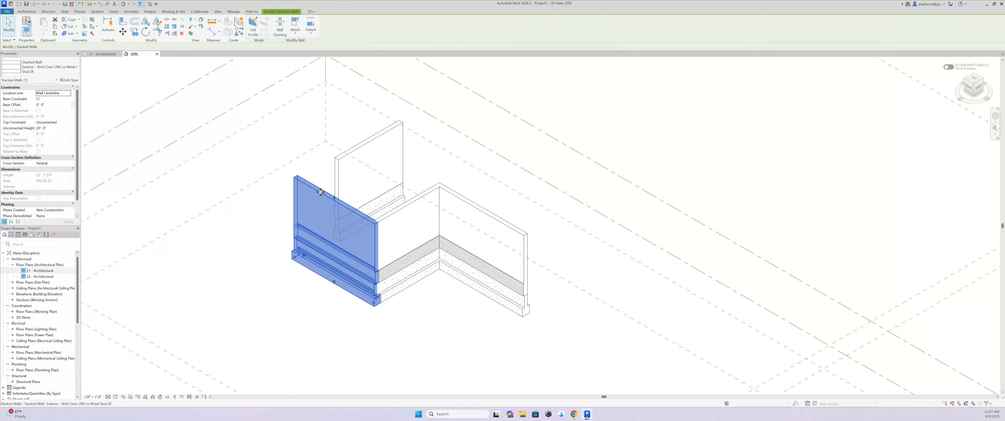
pyautogui.click(433, 339)
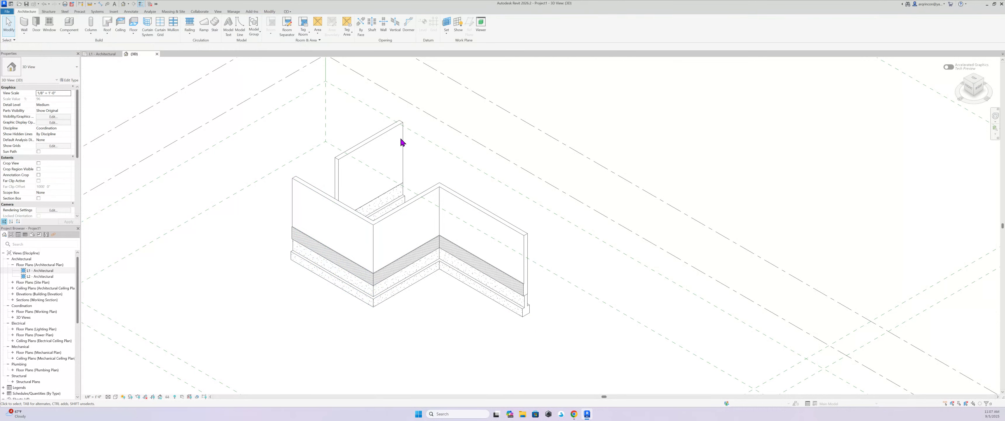
# Draw a single wall beside the connected walls using the stacked type Exterior - 8" Over 10" Concrete Wall
pyautogui.click(24, 25)
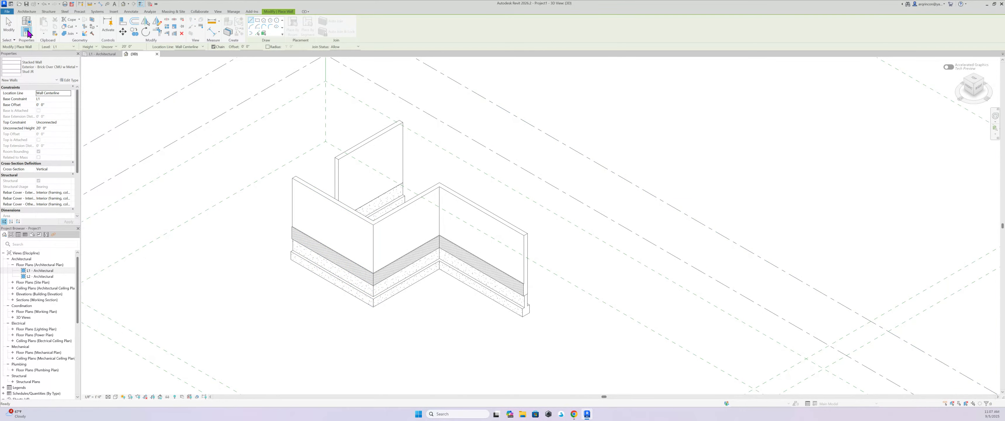
pyautogui.click(29, 14)
pyautogui.click(72, 67)
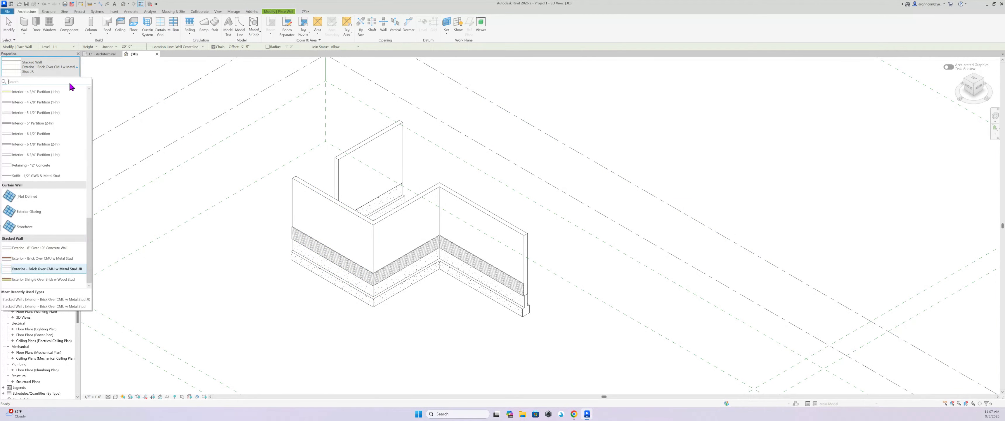
pyautogui.click(69, 250)
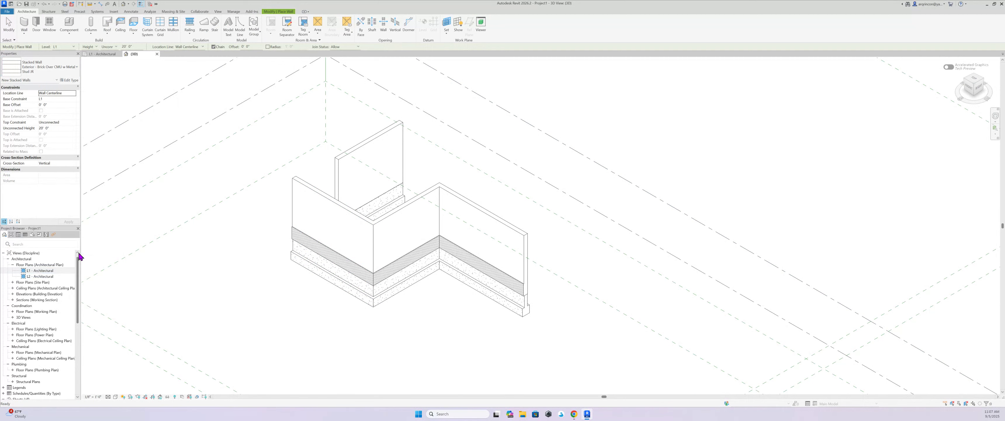
pyautogui.click(215, 248)
pyautogui.click(260, 275)
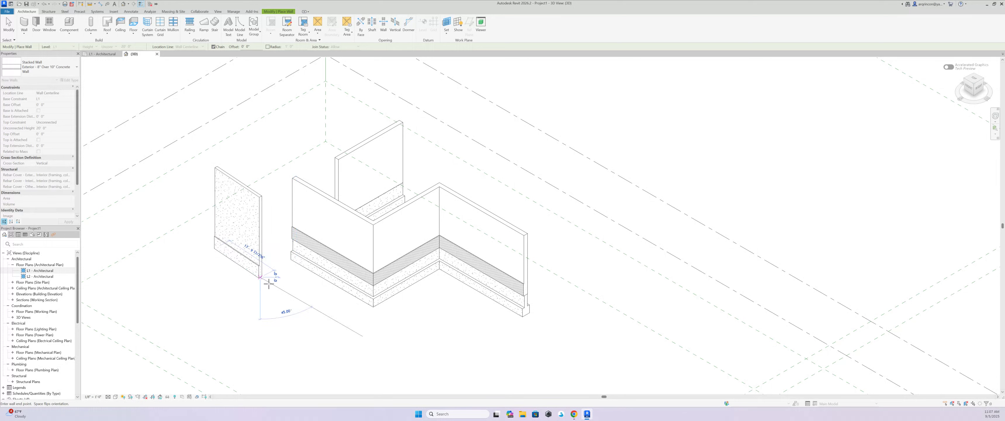
pyautogui.press('Escape')
pyautogui.press('Escape')
# Compare the new concrete stacked wall with the base segments of the neighbouring custom stacked wall in 3D
pyautogui.scroll(2, 265, 260)
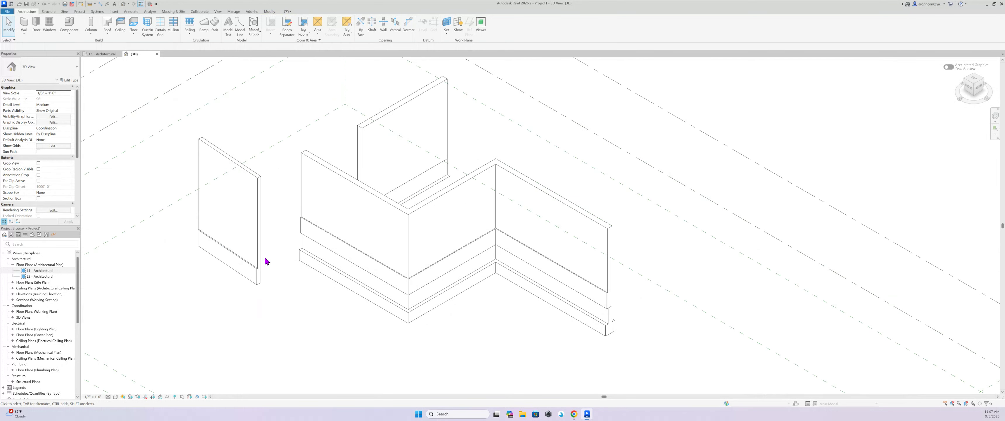
pyautogui.click(332, 279)
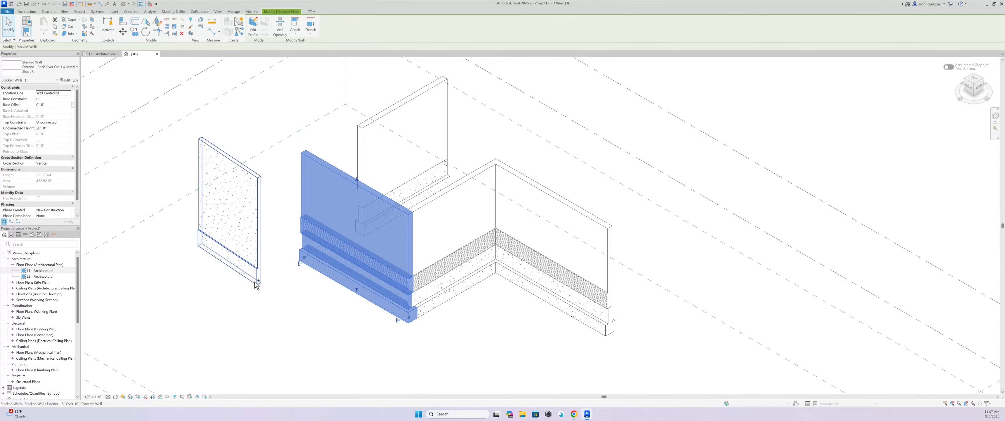
pyautogui.click(283, 301)
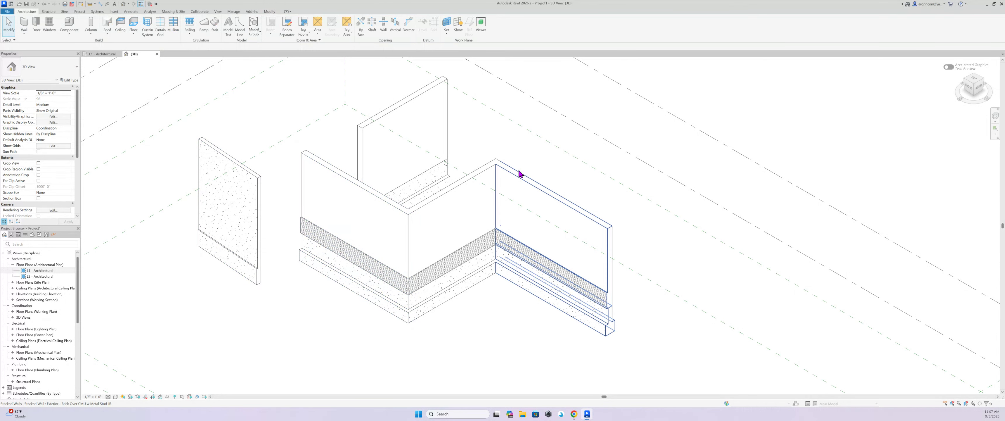